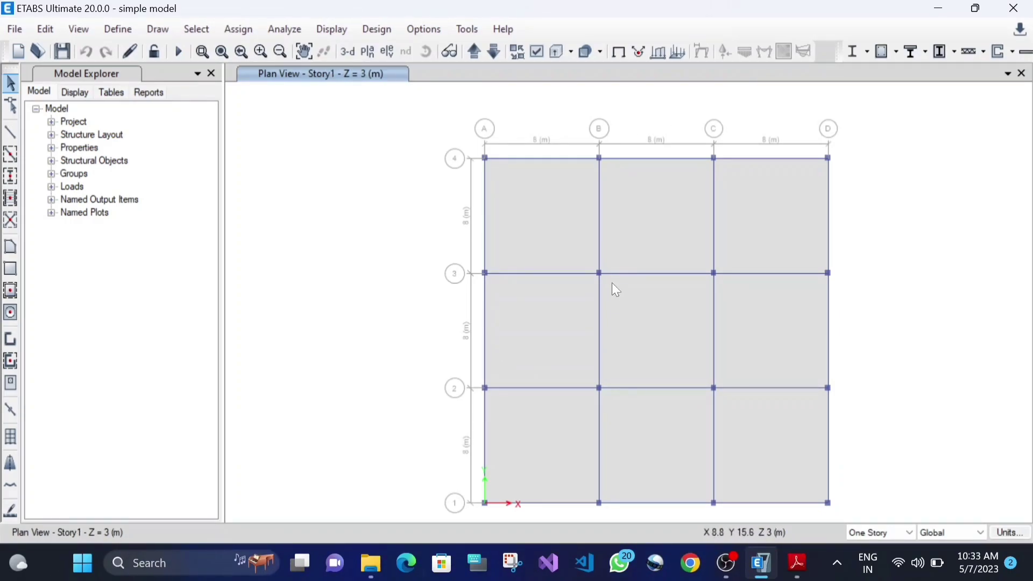
click(656, 275)
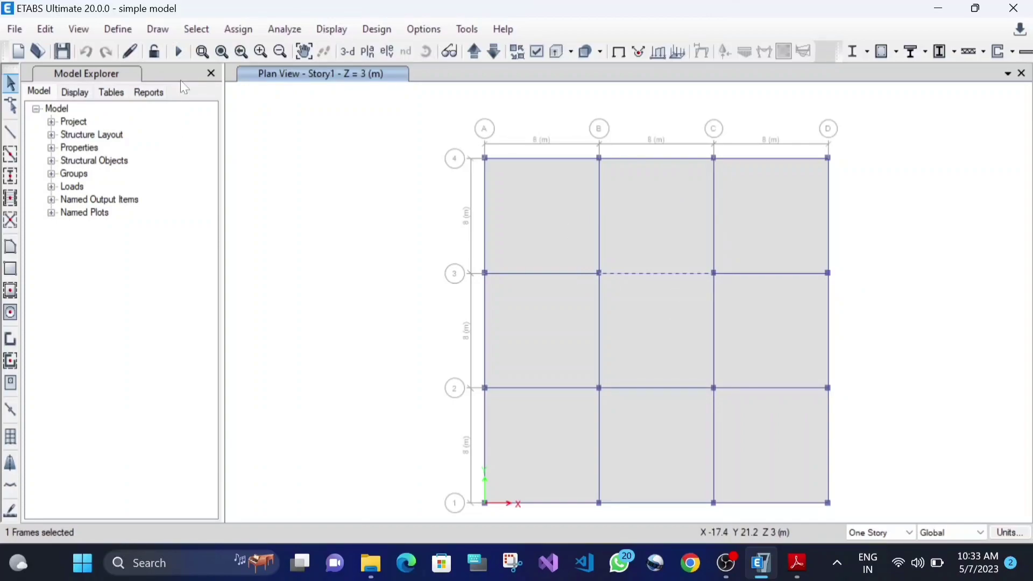
click(234, 35)
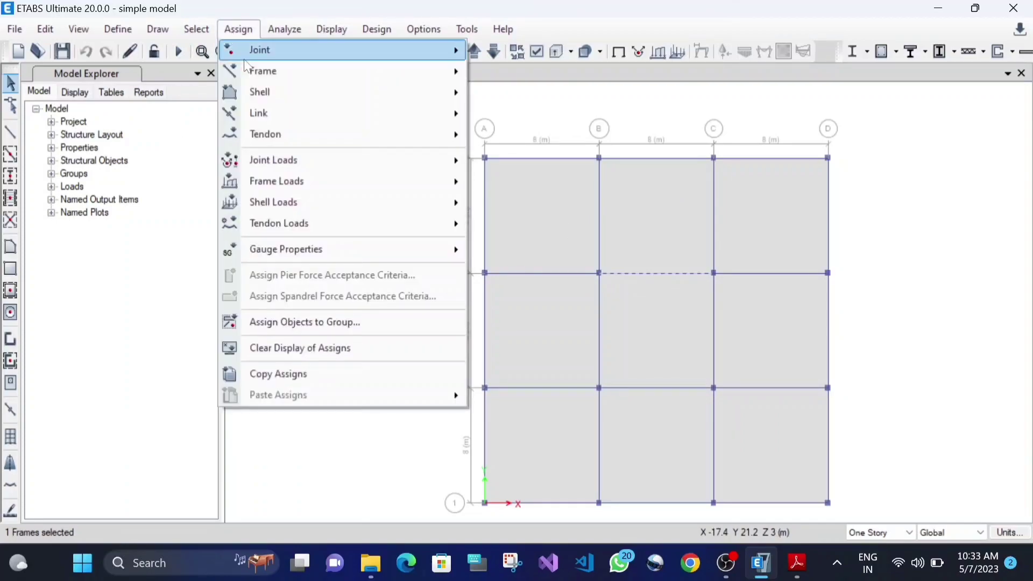
mouse_move(252, 78)
mouse_move(269, 180)
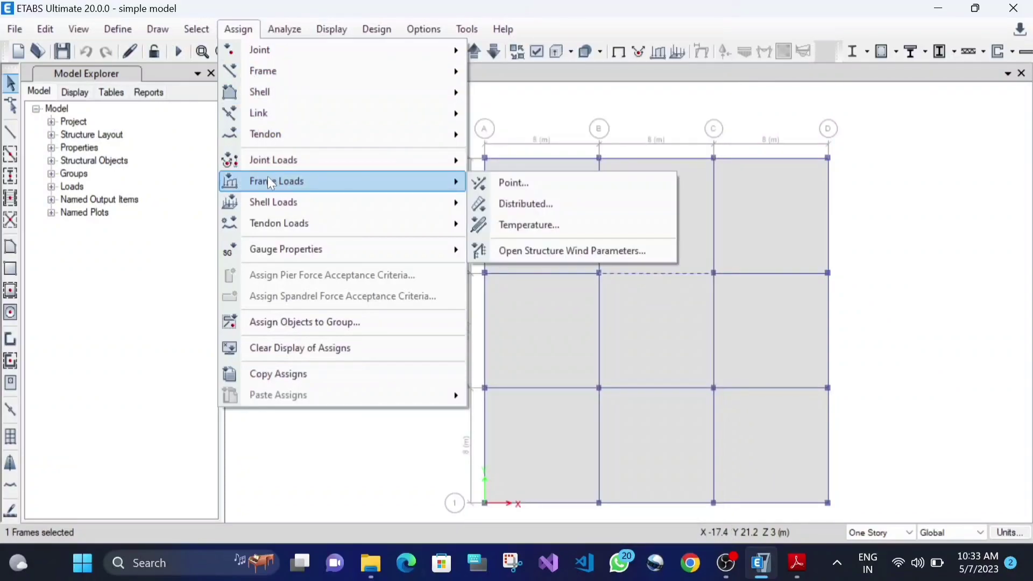
click(517, 211)
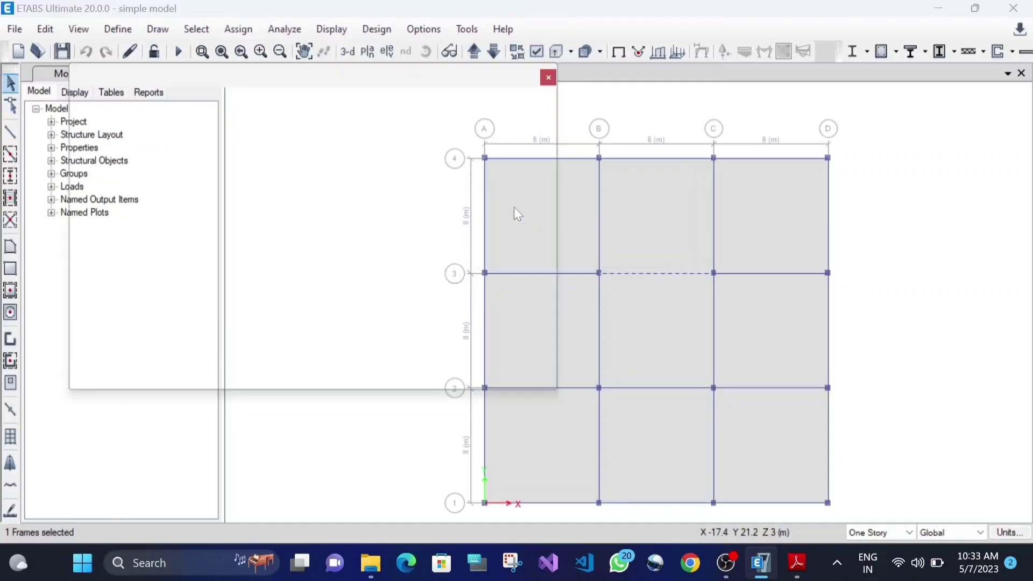
drag(423, 142, 208, 89)
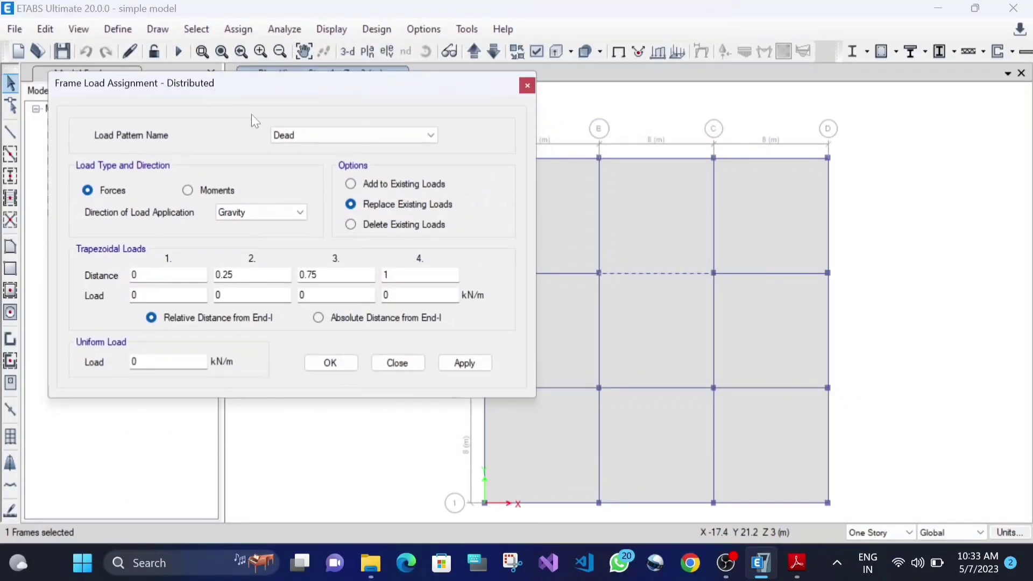
click(289, 131)
click(289, 130)
click(290, 132)
click(293, 133)
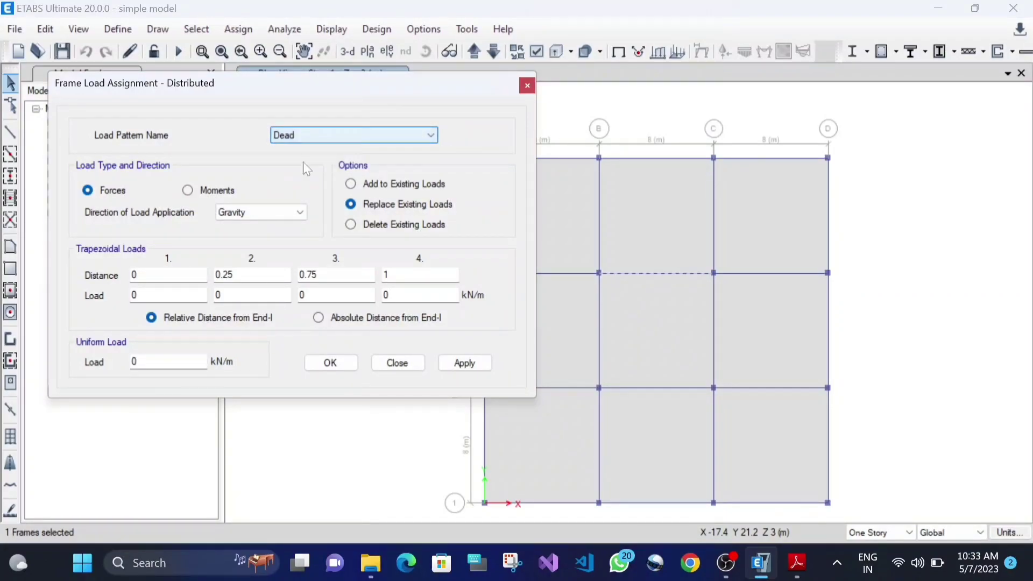
click(397, 363)
Define a new load pattern named BW of type Super Dead with a self weight multiplier of 0
click(118, 31)
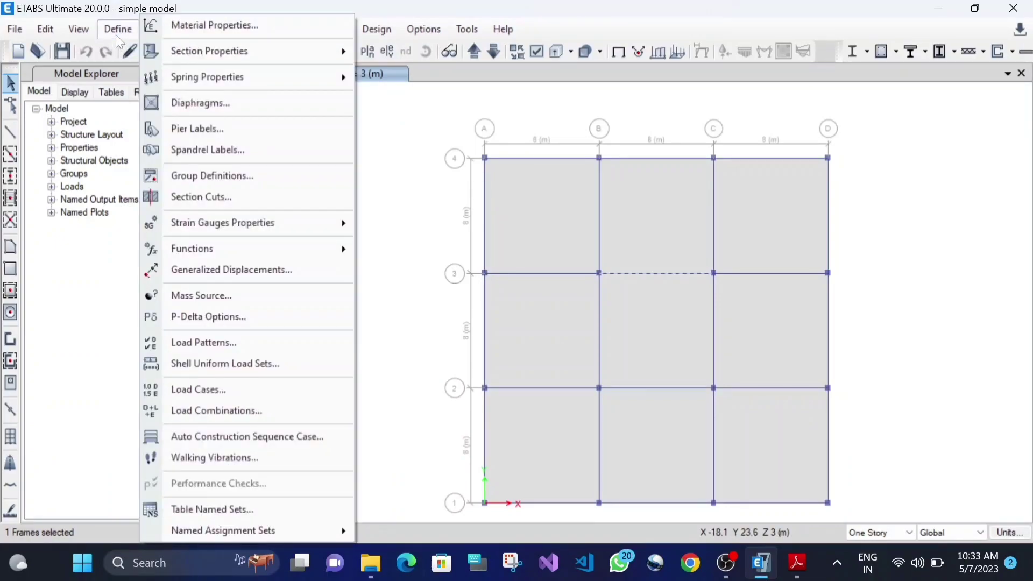
click(208, 343)
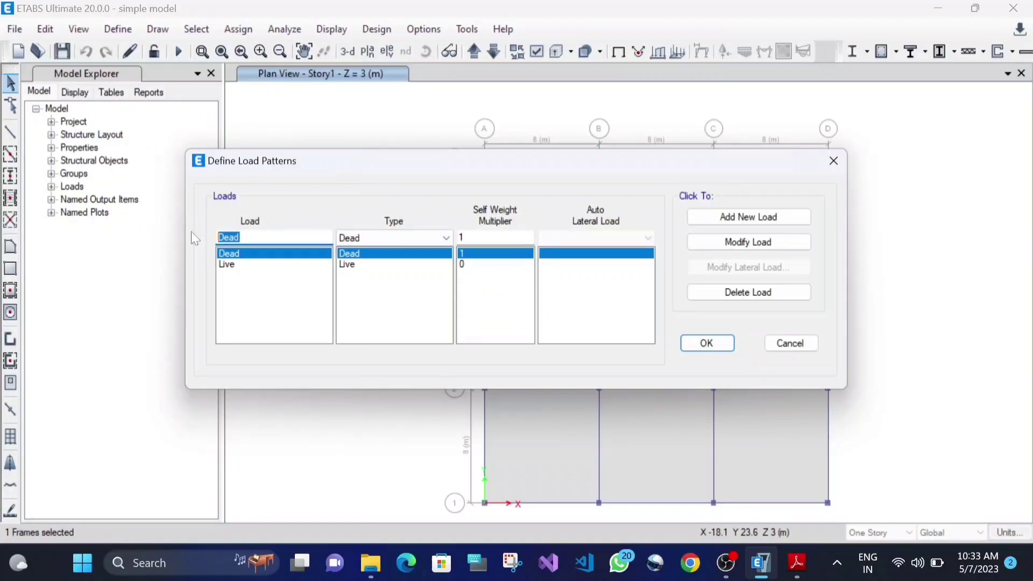
text(BW)
click(376, 238)
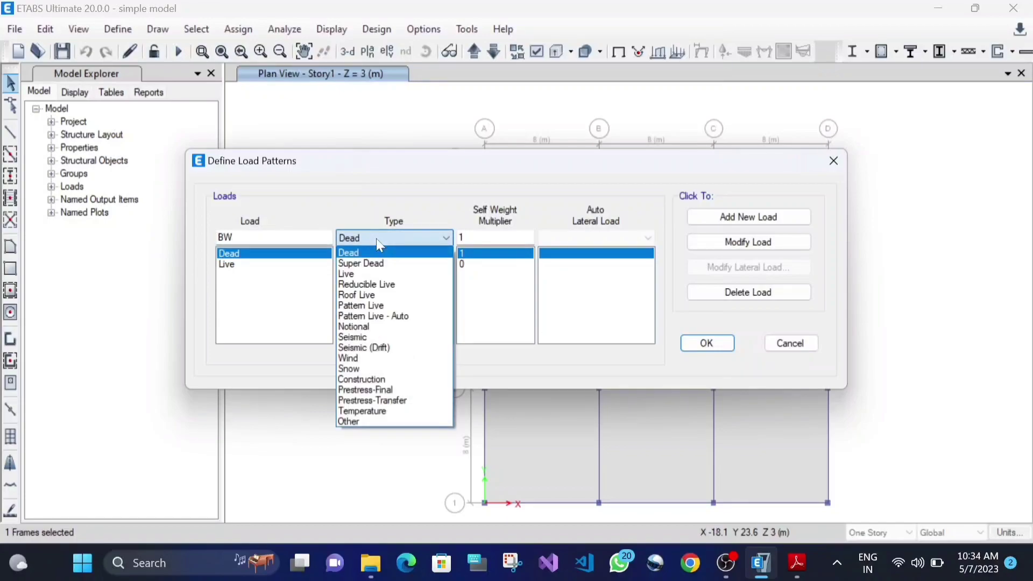
click(378, 264)
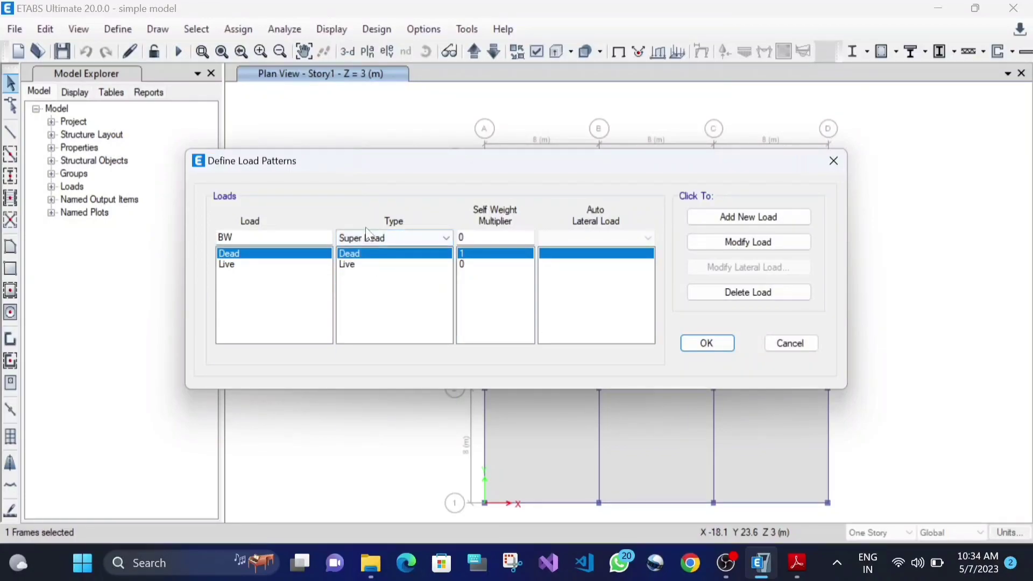
click(373, 238)
click(376, 253)
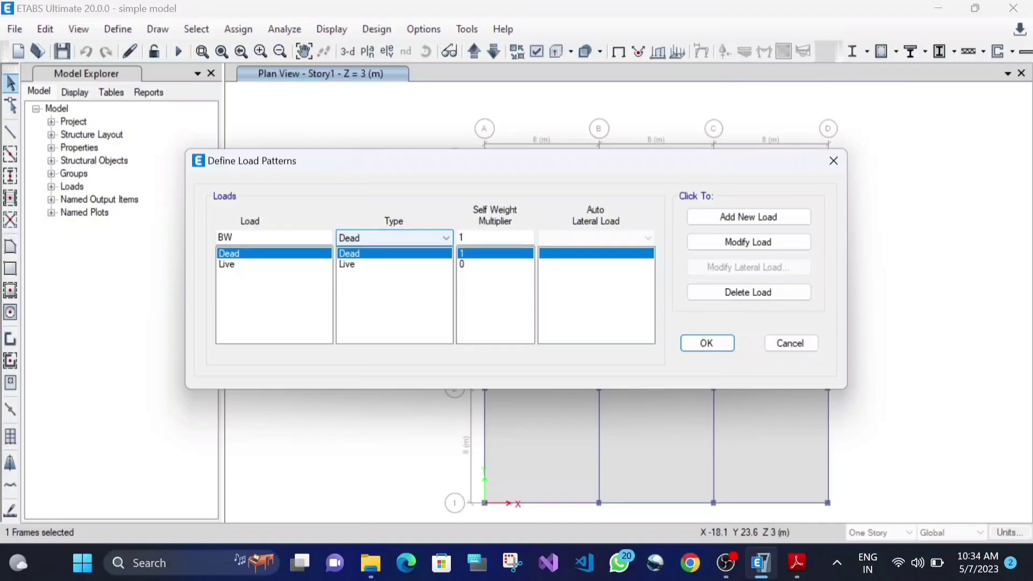
click(438, 240)
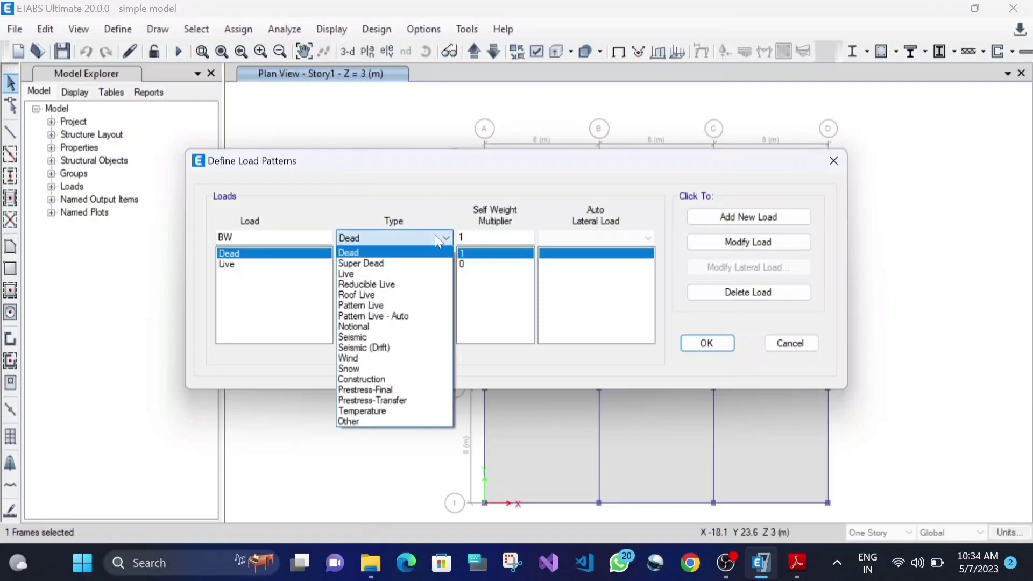
click(399, 264)
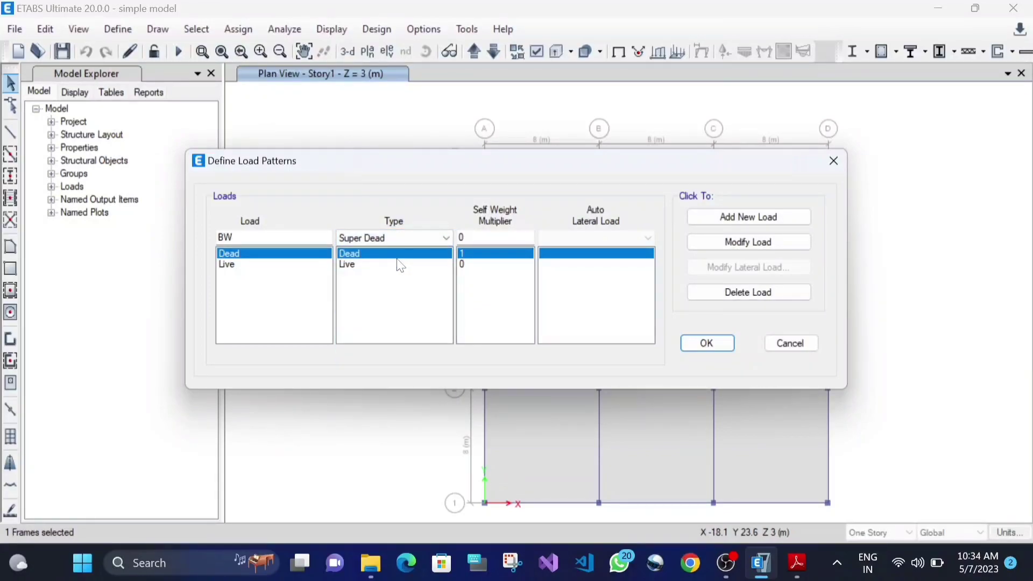
click(788, 219)
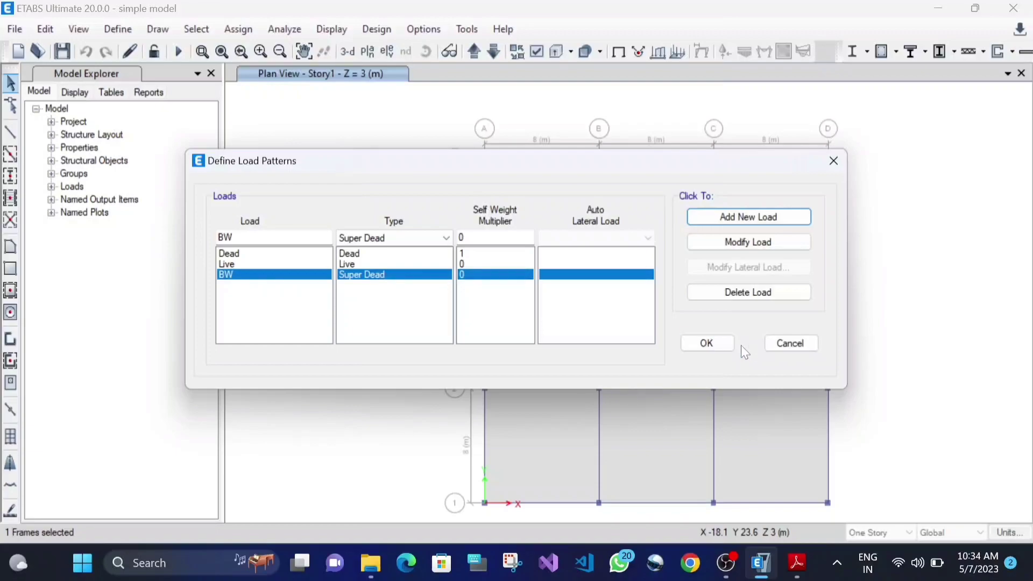
click(721, 355)
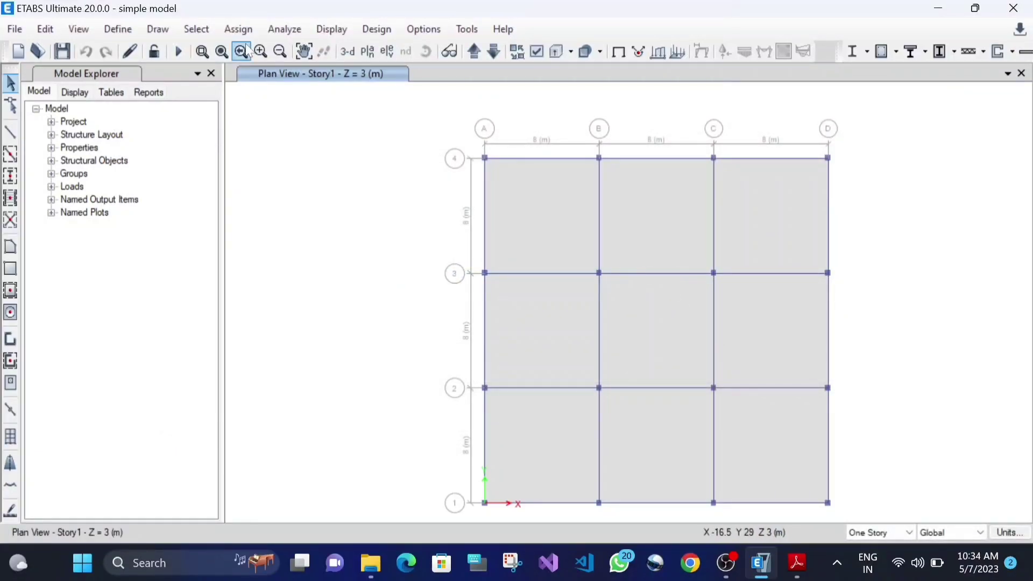
Assign a 9 kN/m uniform gravity load under pattern BW to the grid 3 beam between grids B and C
click(644, 275)
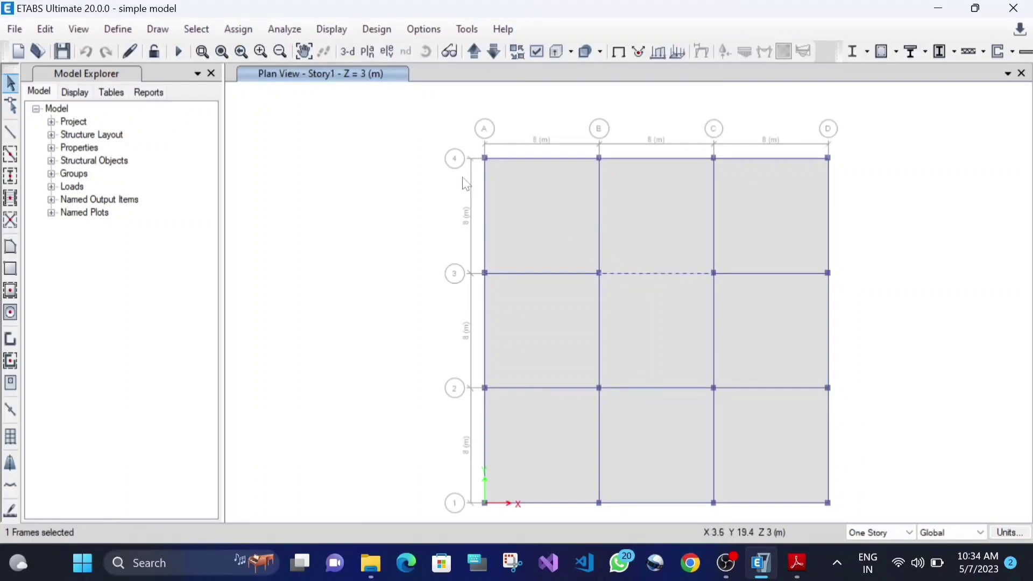
click(239, 29)
mouse_move(275, 183)
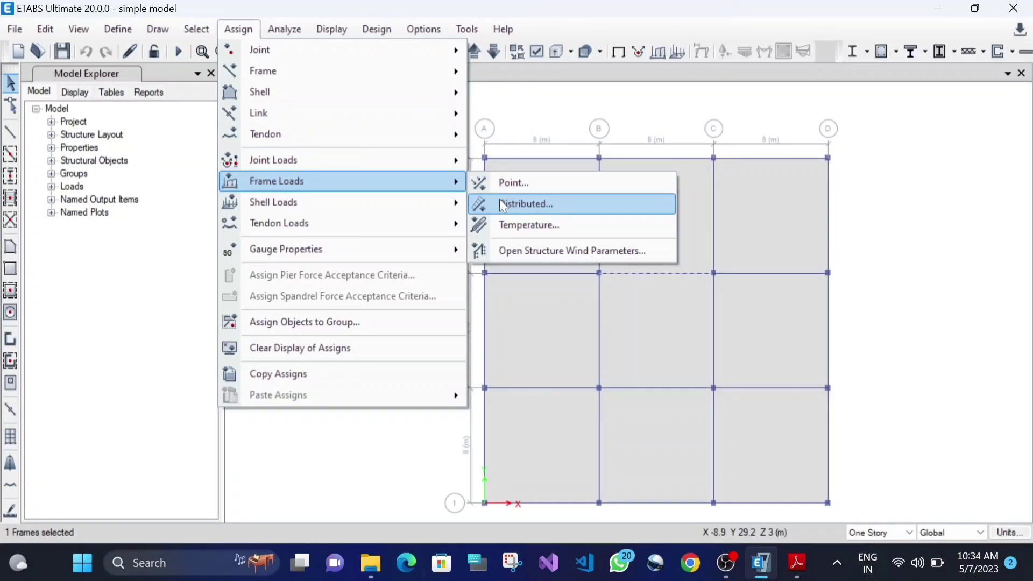
click(516, 204)
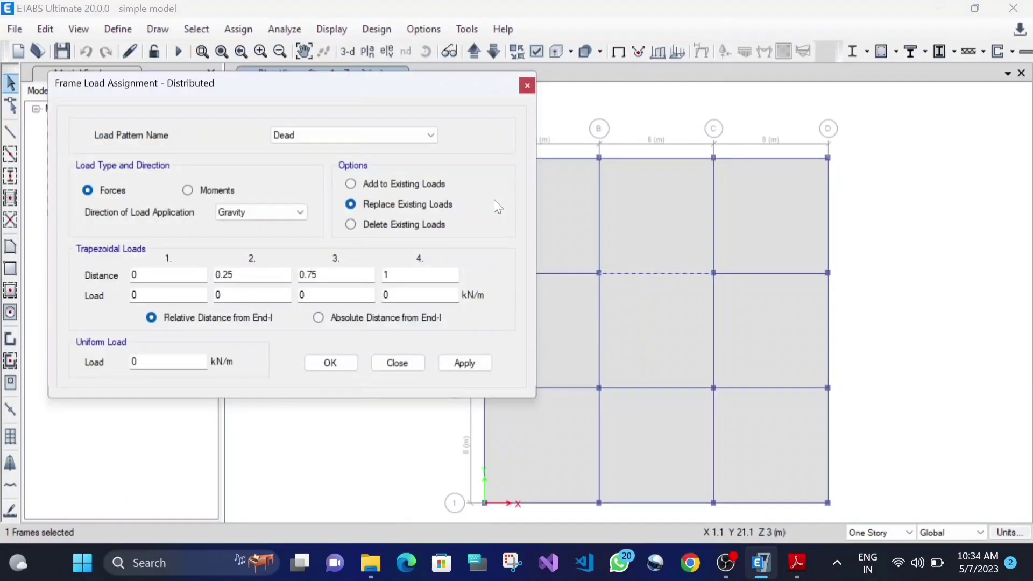
click(277, 134)
click(286, 168)
double_click(144, 362)
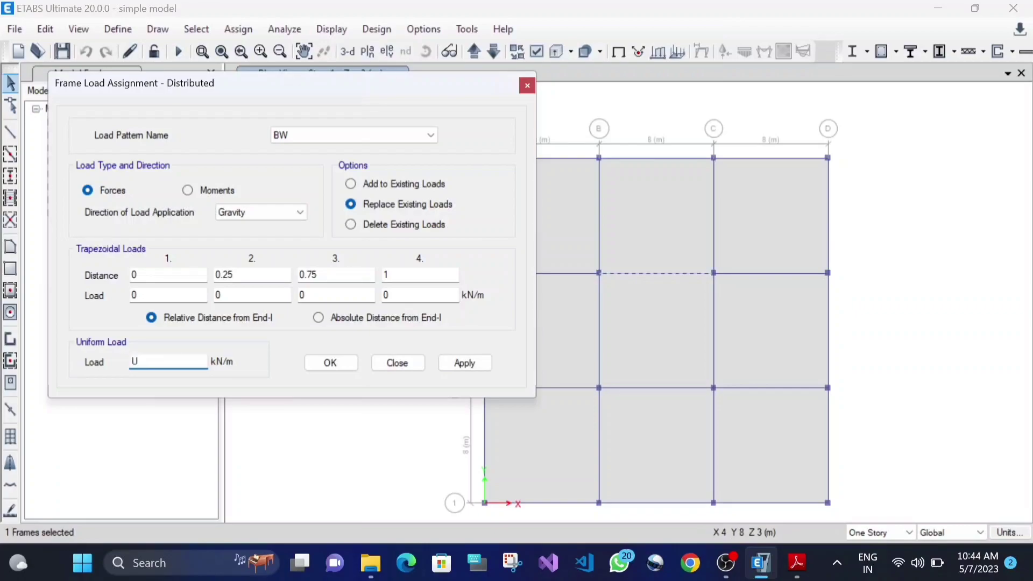
drag(139, 362, 119, 361)
key(BackSpace)
text(9)
click(466, 364)
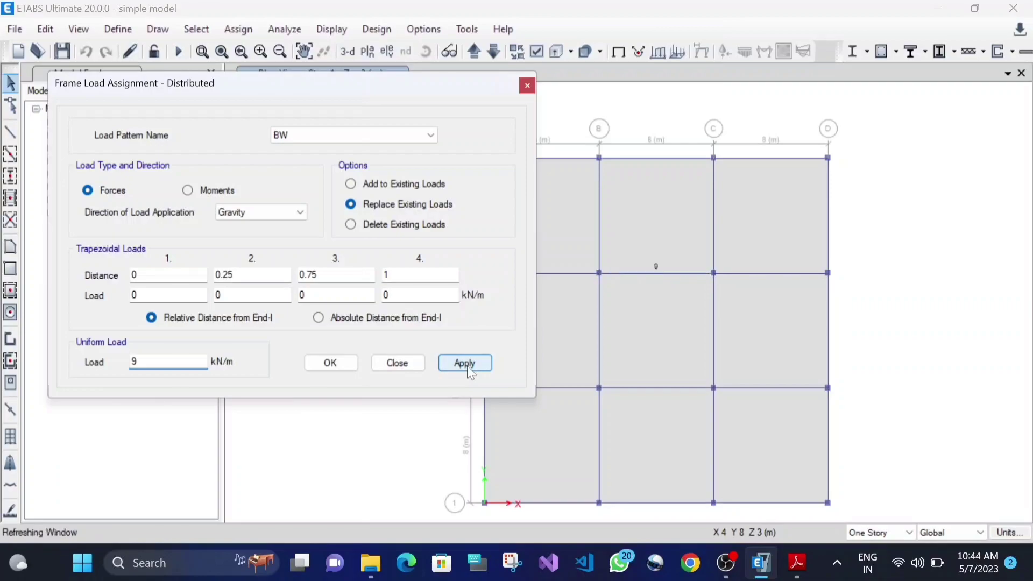
Assign an 8 kN/m uniform BW load to the grid B beam between 2 and 3 and the grid 2 beam between B and C
scroll(662, 274, up, 3)
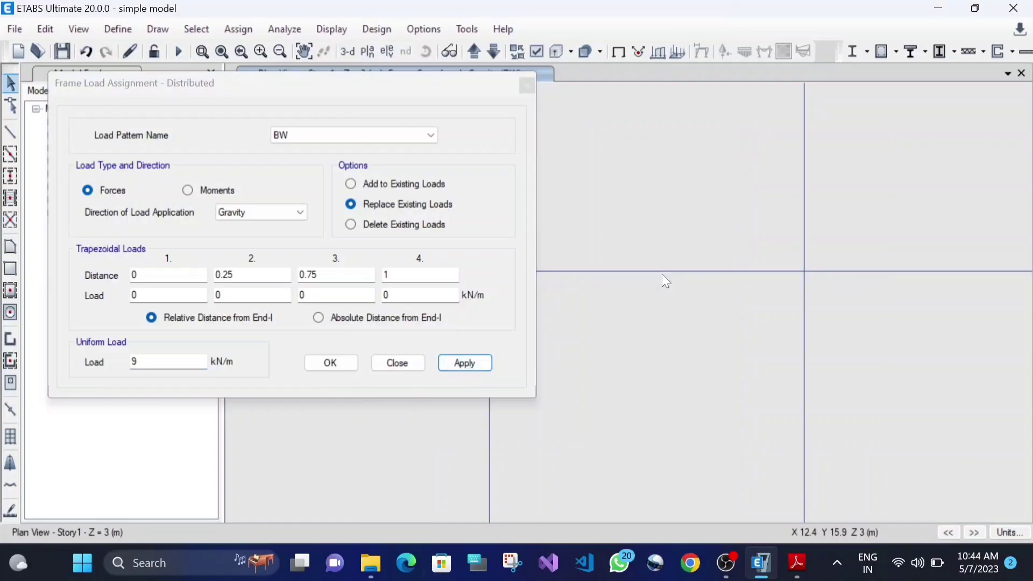
drag(391, 90, 316, 100)
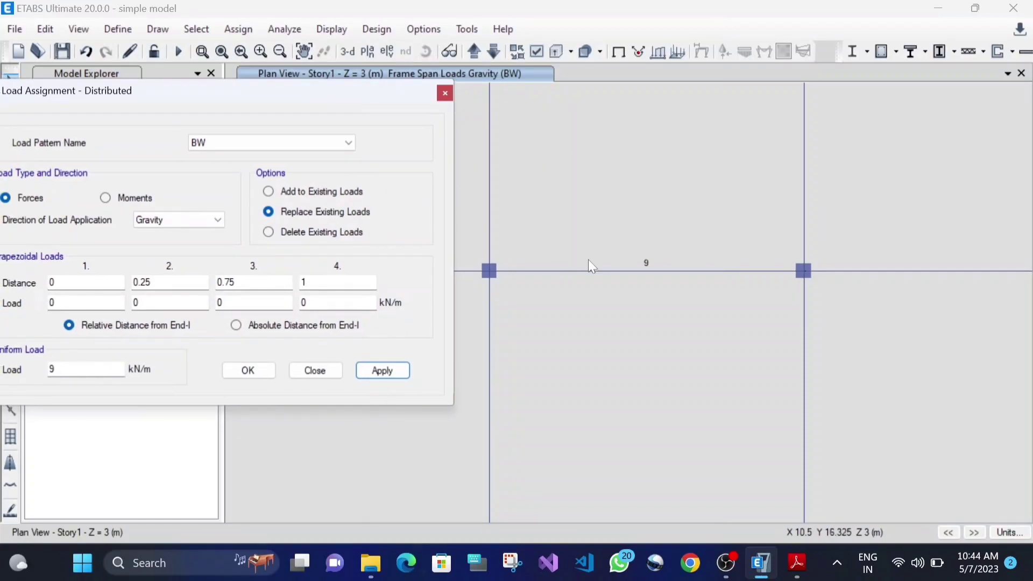
scroll(592, 266, down, 3)
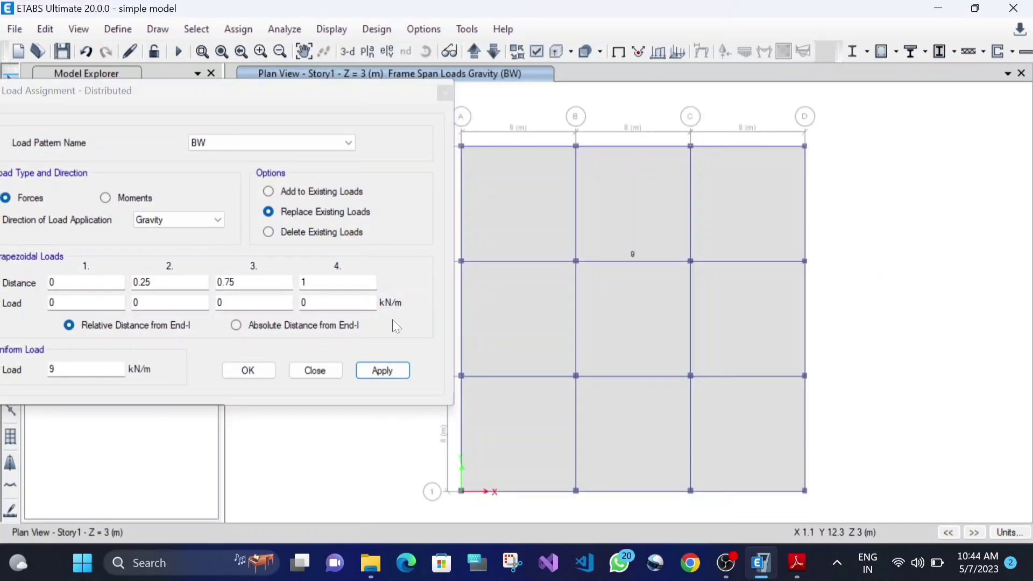
double_click(52, 369)
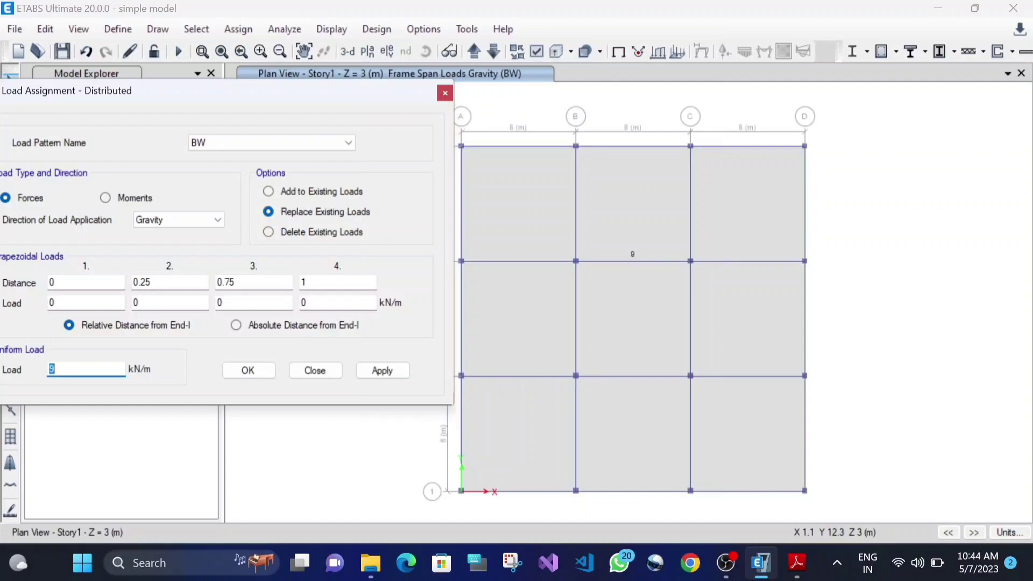
text(8)
click(579, 302)
click(382, 370)
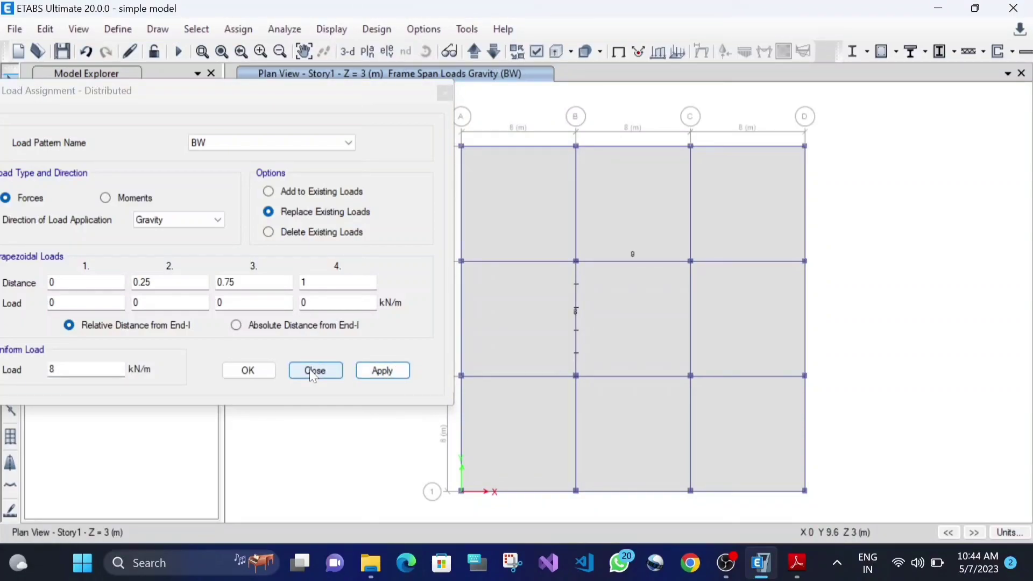
click(590, 381)
click(382, 370)
click(316, 371)
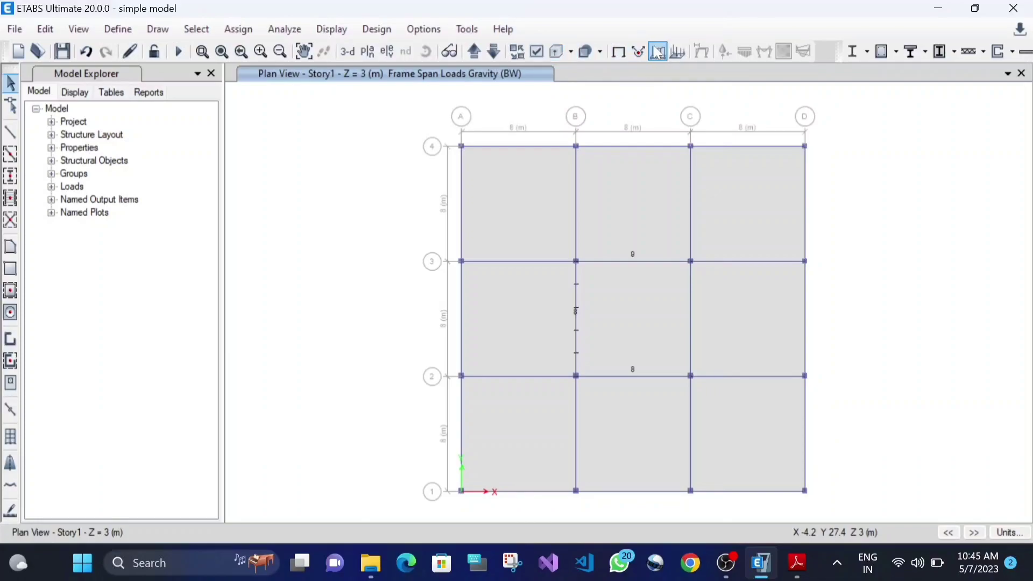
Show the model in 3D and limit the building view to Story1 as the top story
click(347, 50)
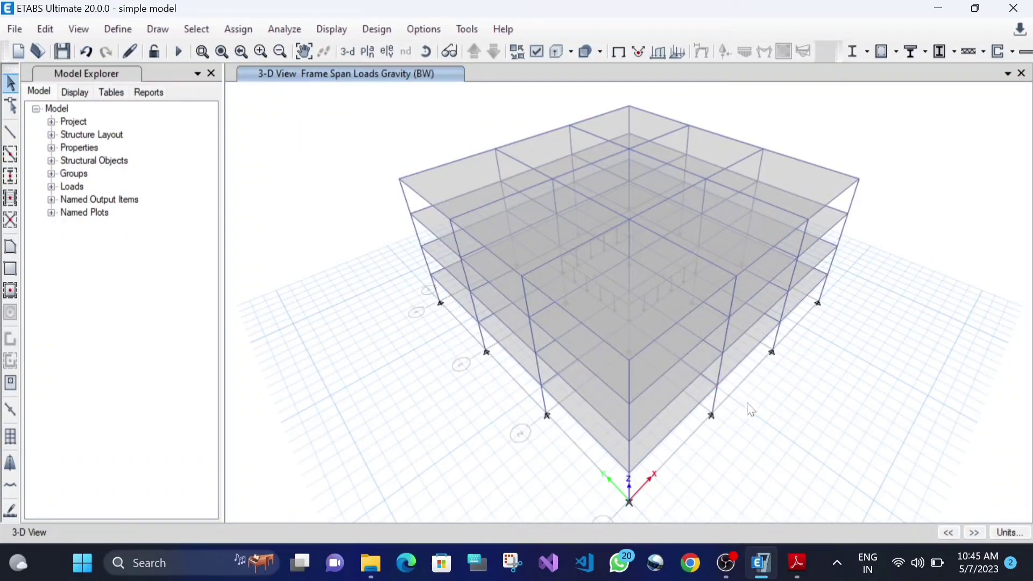
click(79, 29)
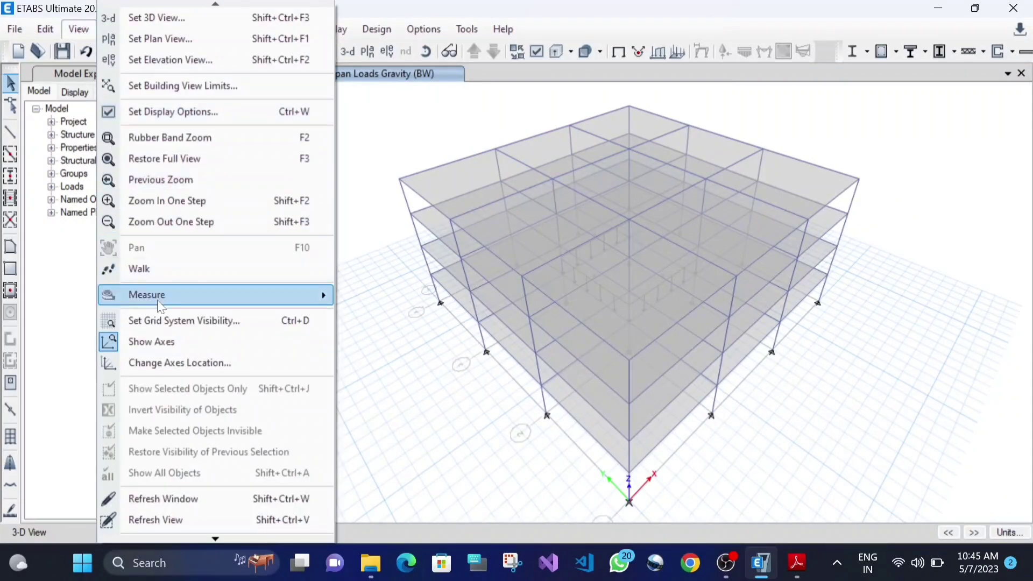
click(173, 86)
click(499, 370)
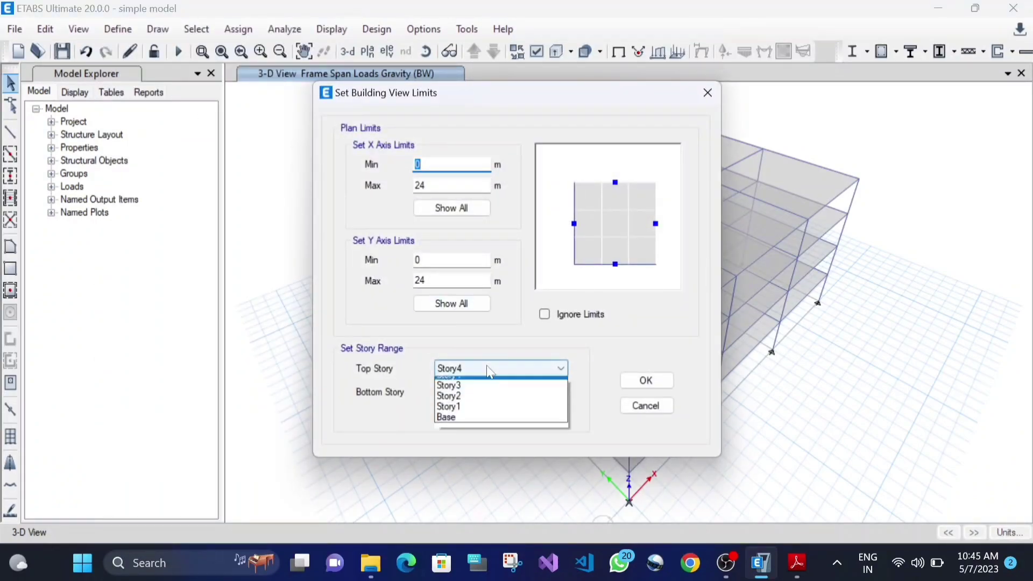
click(474, 416)
click(623, 382)
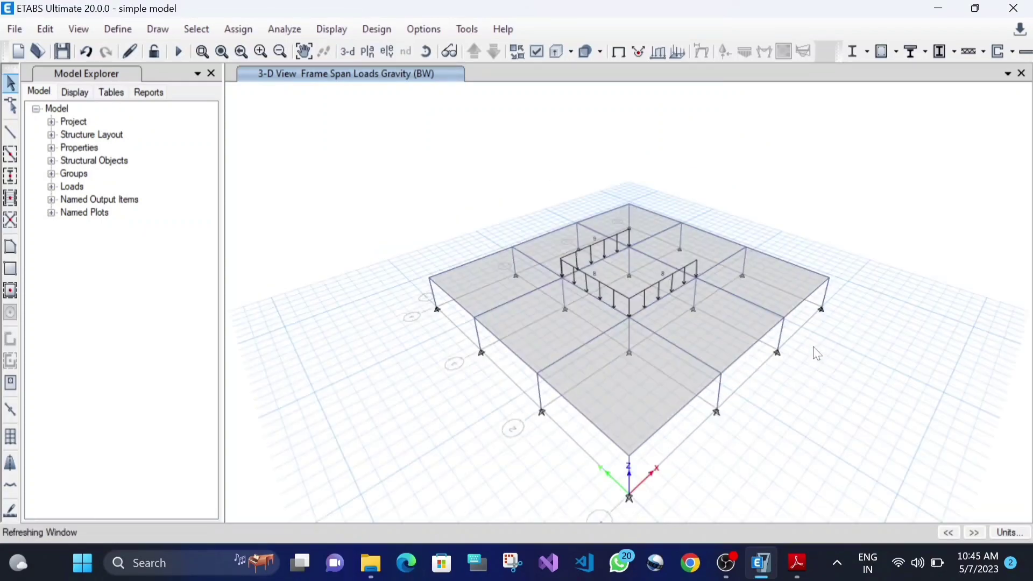
Examine the distributed BW loads on the Story1 beams in the 3D view
scroll(633, 239, up, 3)
scroll(633, 242, down, 4)
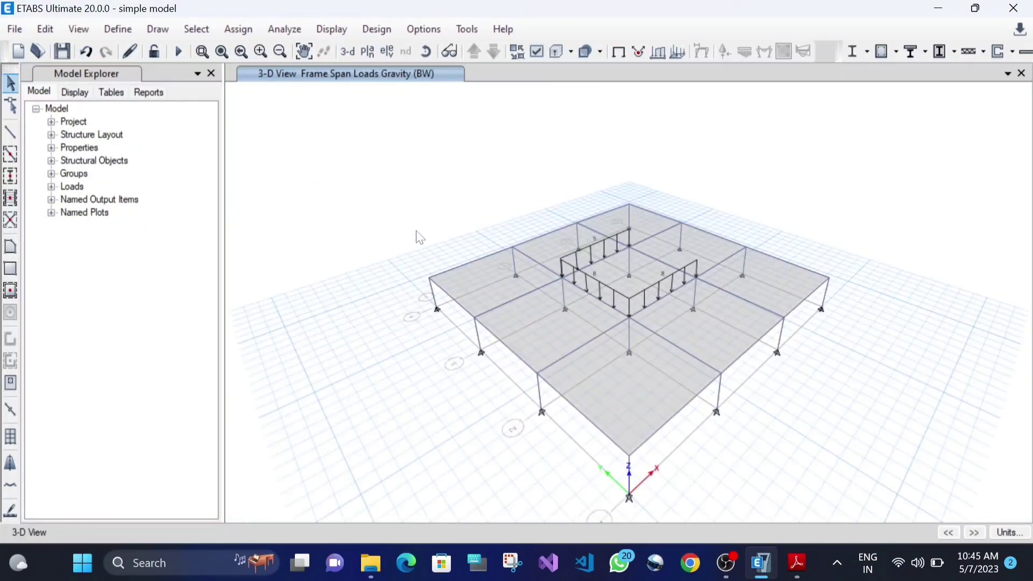
right_click(313, 234)
click(350, 302)
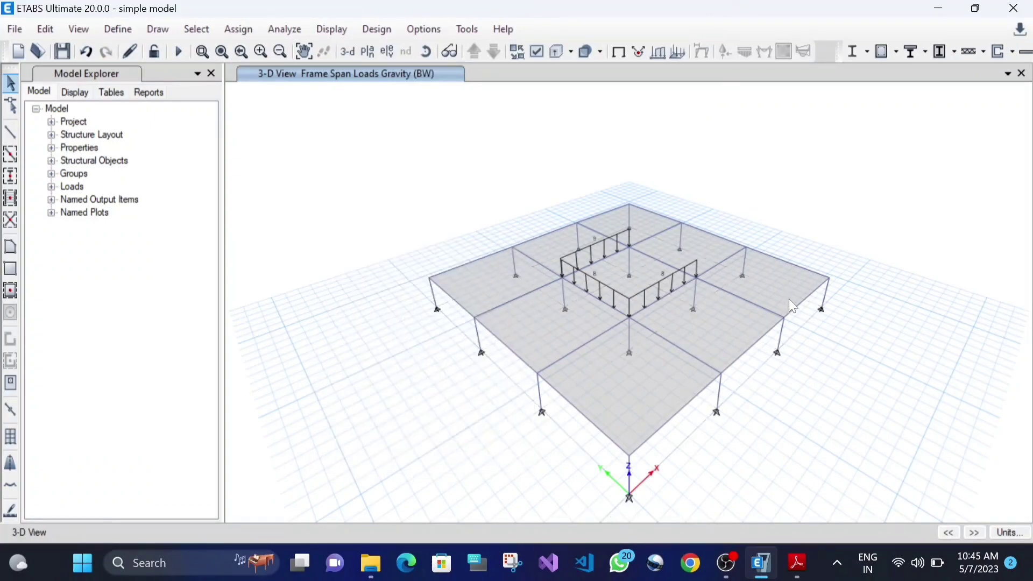
scroll(640, 308, up, 2)
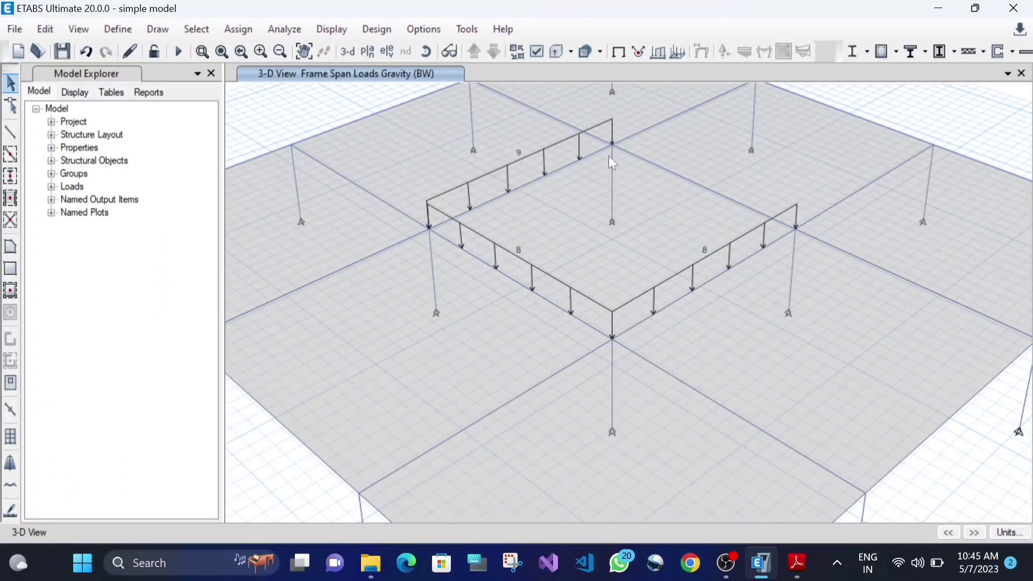
scroll(610, 362, down, 3)
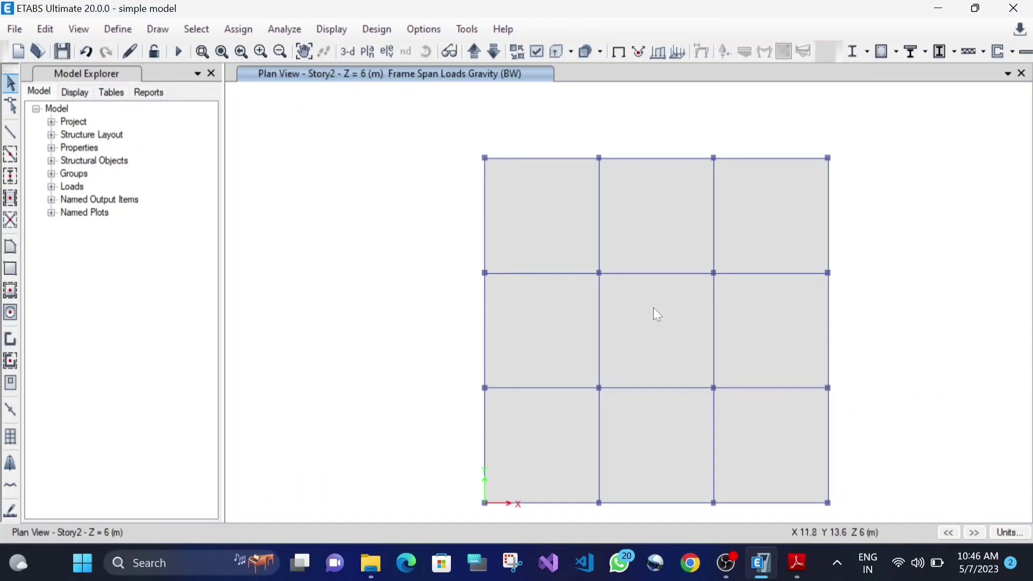
Assign a 3 kN/m² uniform gravity shell load under pattern BW to the central slab panel of Story2
click(655, 310)
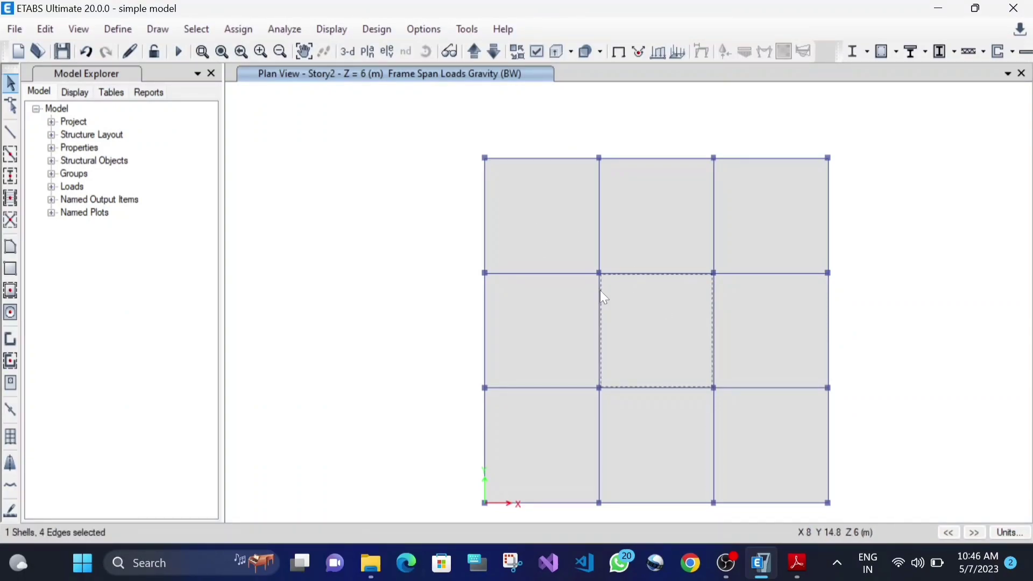
click(240, 31)
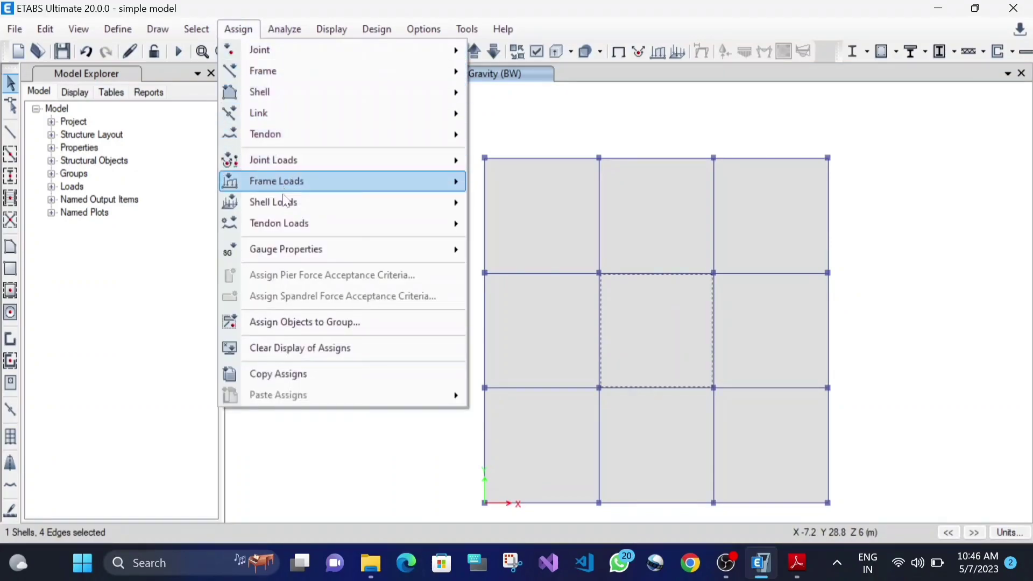
mouse_move(285, 211)
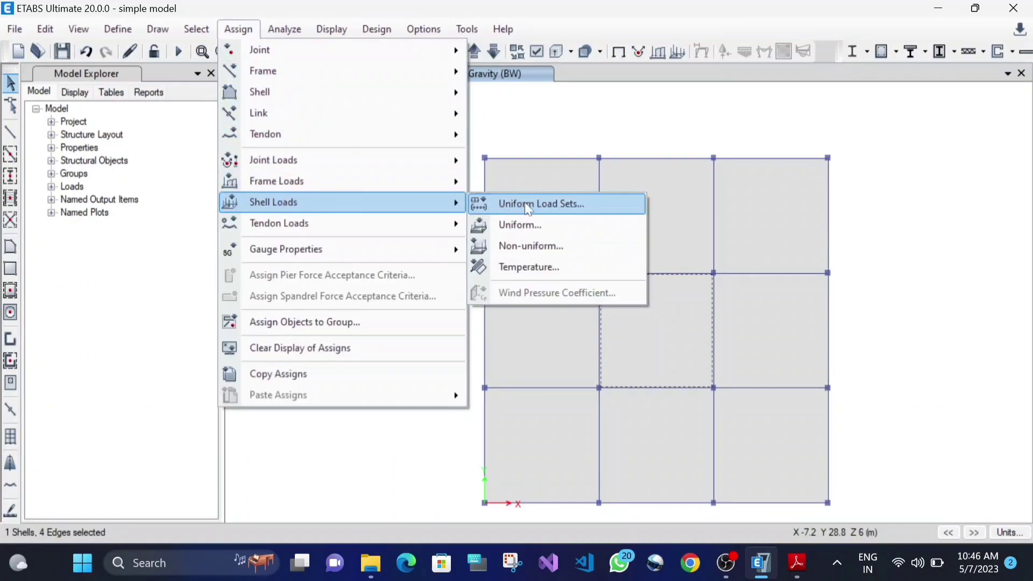
click(532, 232)
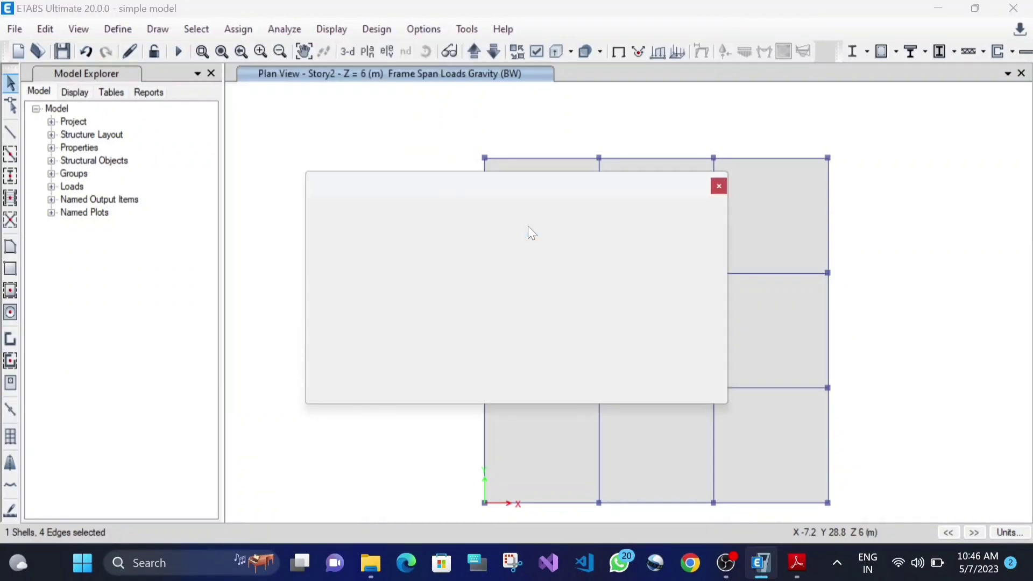
drag(398, 173, 235, 143)
click(301, 194)
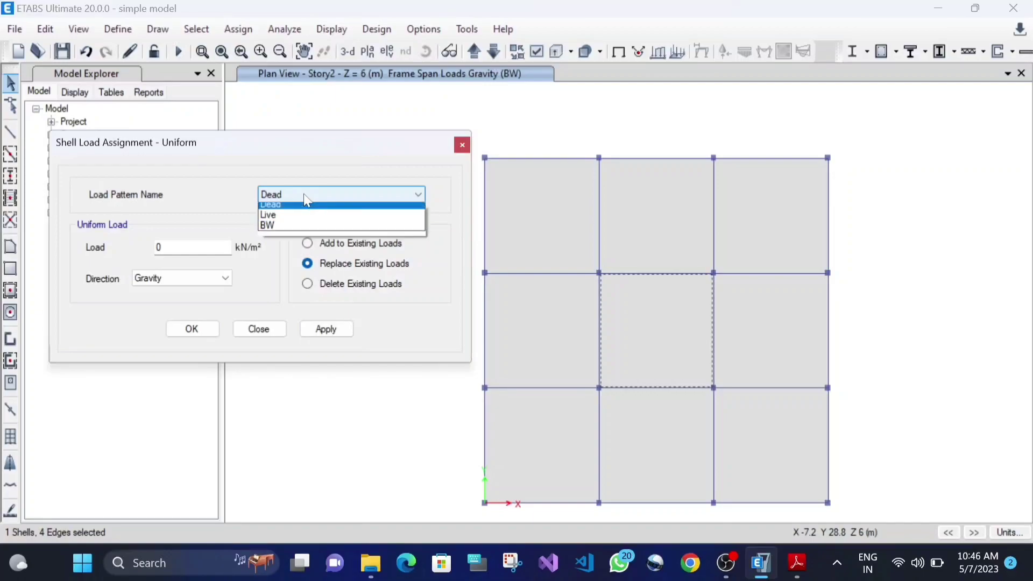
click(303, 231)
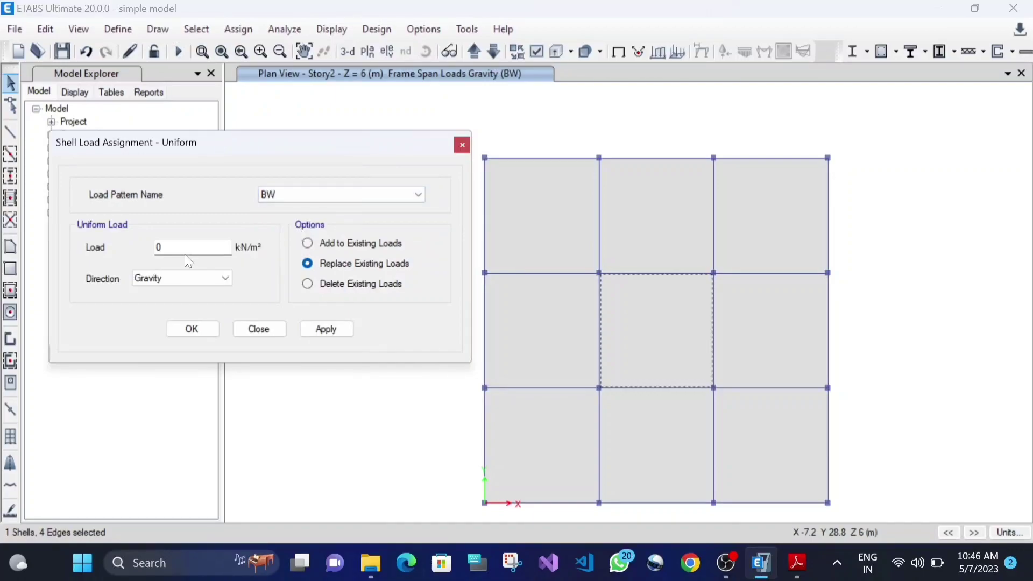
double_click(167, 248)
text(3)
click(326, 327)
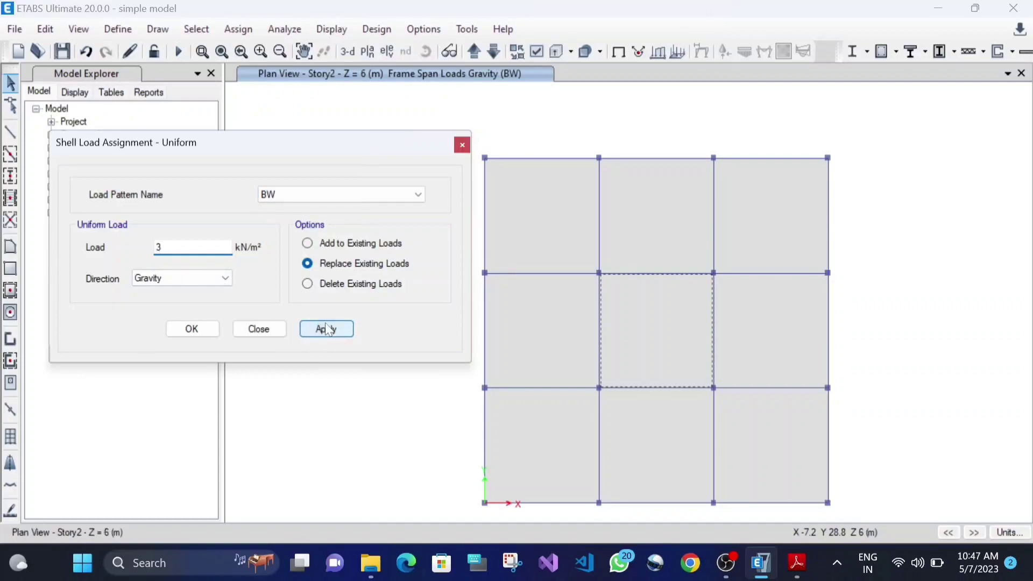
Check the loads assigned to the central Story2 slab panel and finish the shell load assignment
right_click(661, 322)
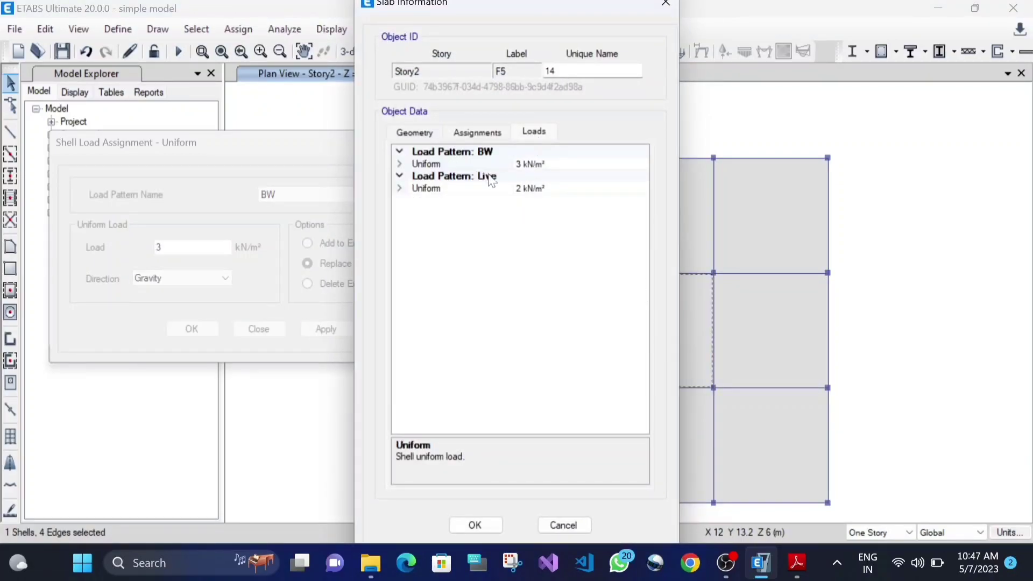
click(563, 525)
click(278, 329)
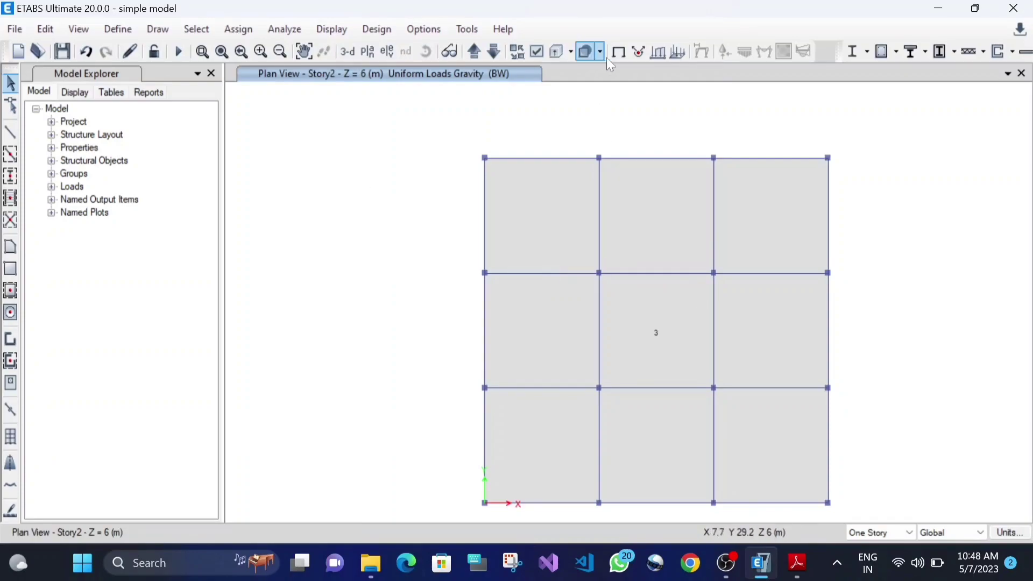
Assign a 4 kN/m uniform Dead gravity load to the middle beam on the Story2 plan's upper edge and check its loads
click(619, 52)
click(643, 159)
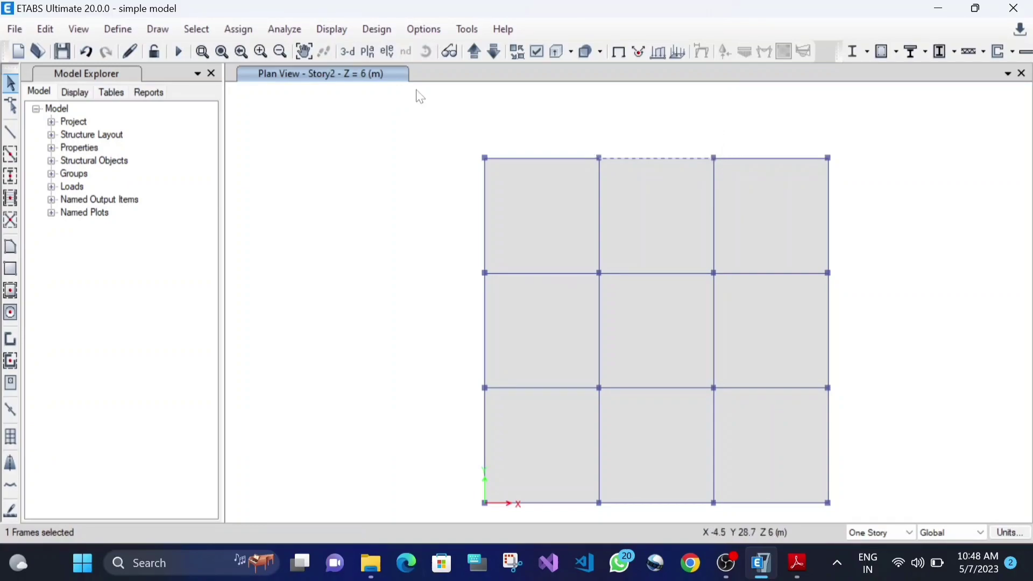
click(238, 29)
mouse_move(286, 159)
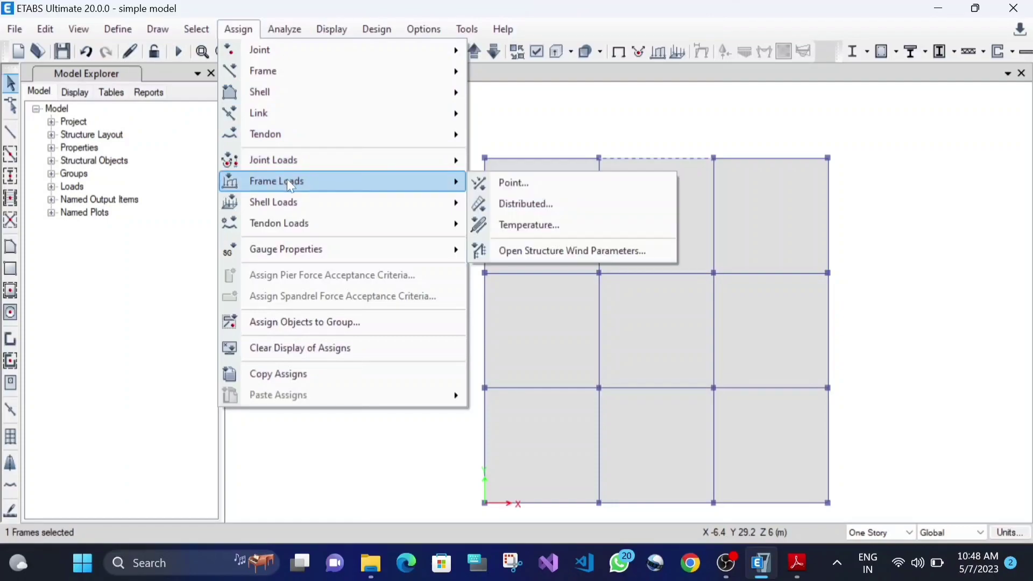
click(516, 203)
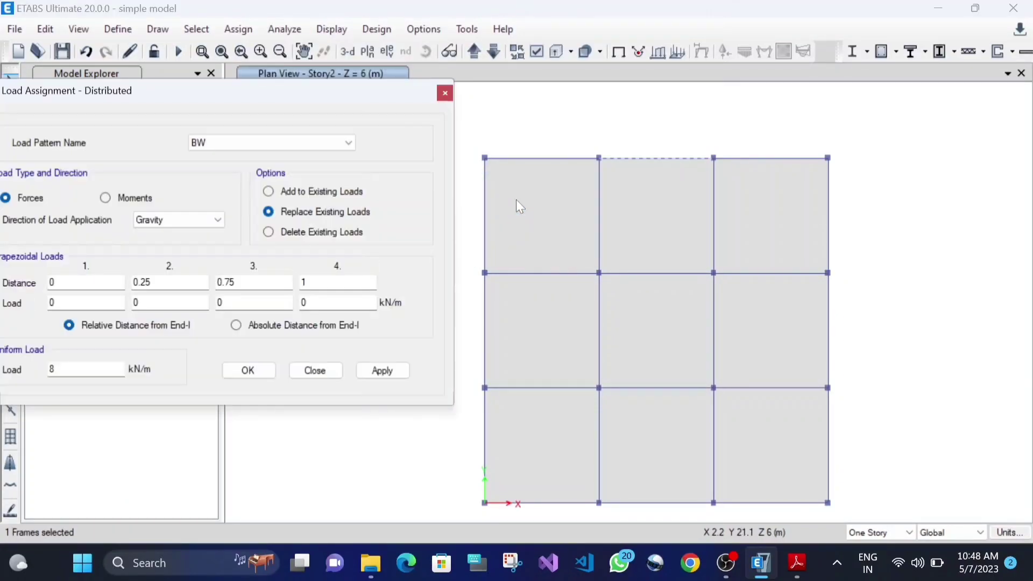
drag(256, 96, 298, 88)
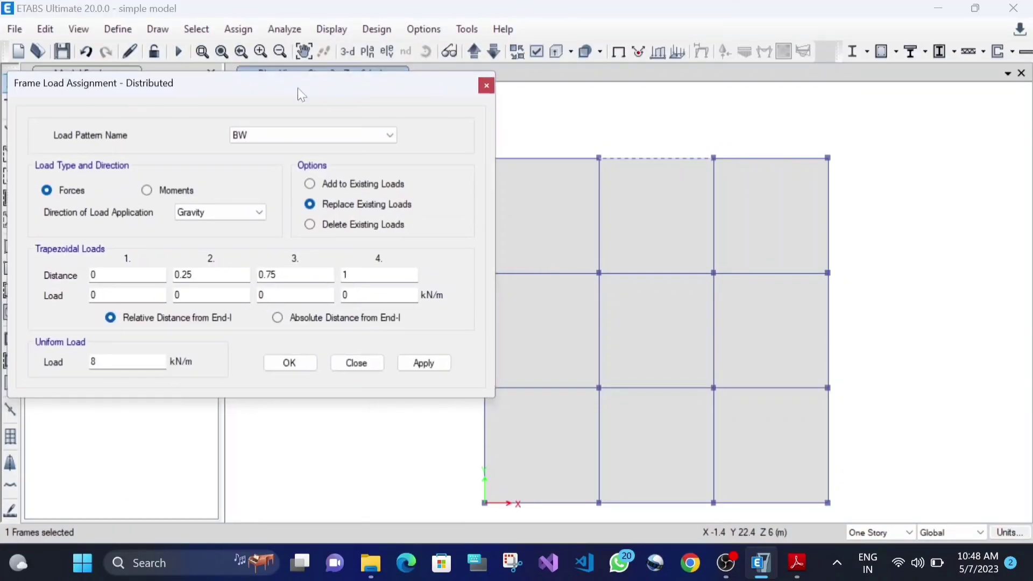
click(283, 135)
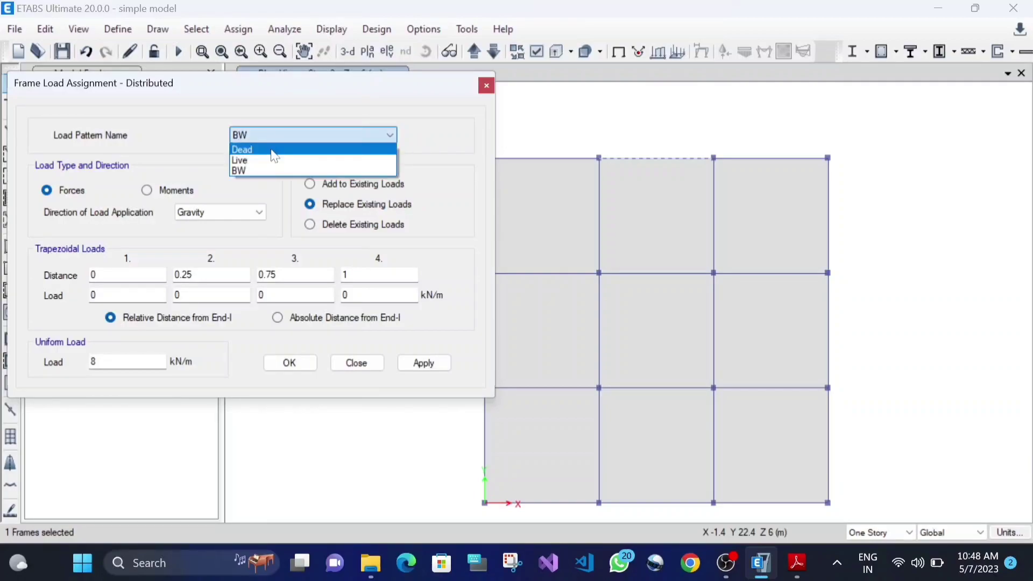
click(273, 150)
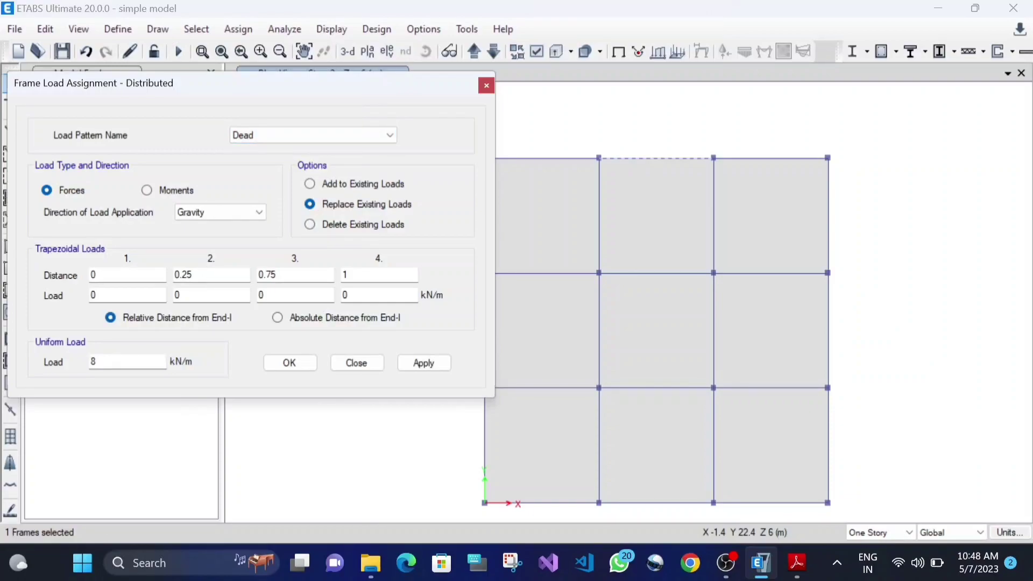
drag(102, 362, 66, 363)
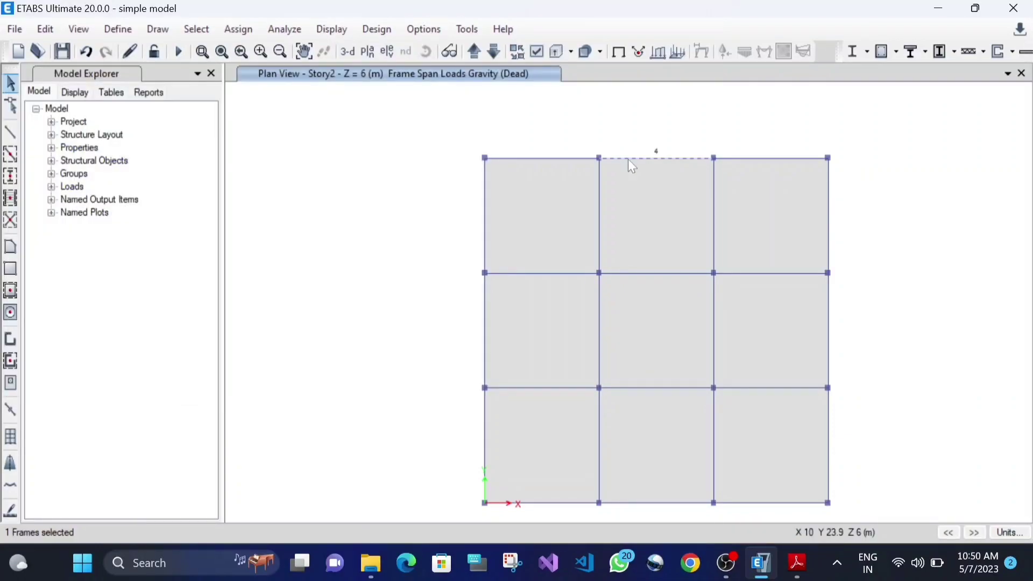
right_click(628, 159)
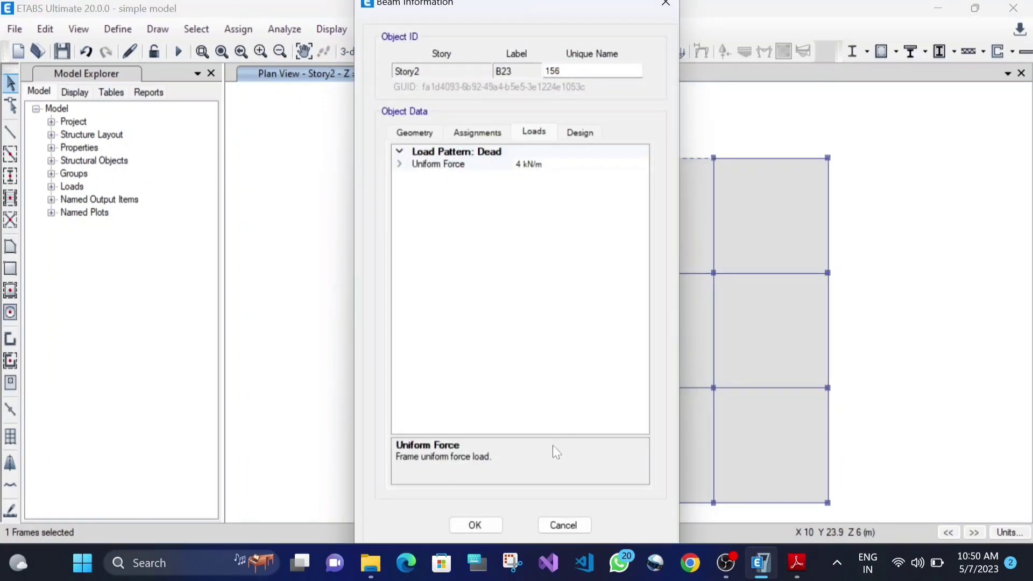
click(563, 527)
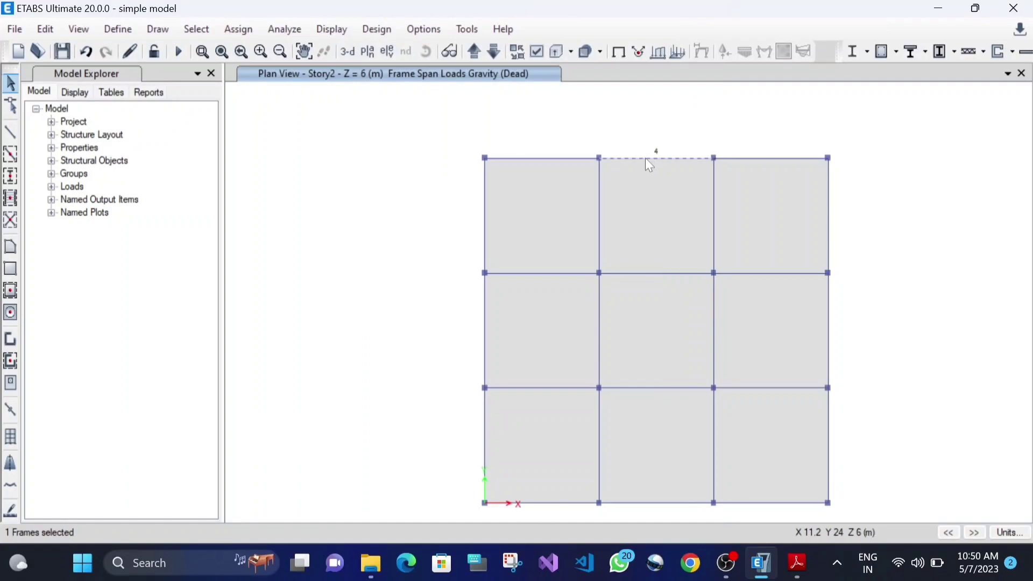
Replace the Dead load on the middle beam of the Story2 plan's upper edge with a 3 kN/m uniform gravity load
click(647, 158)
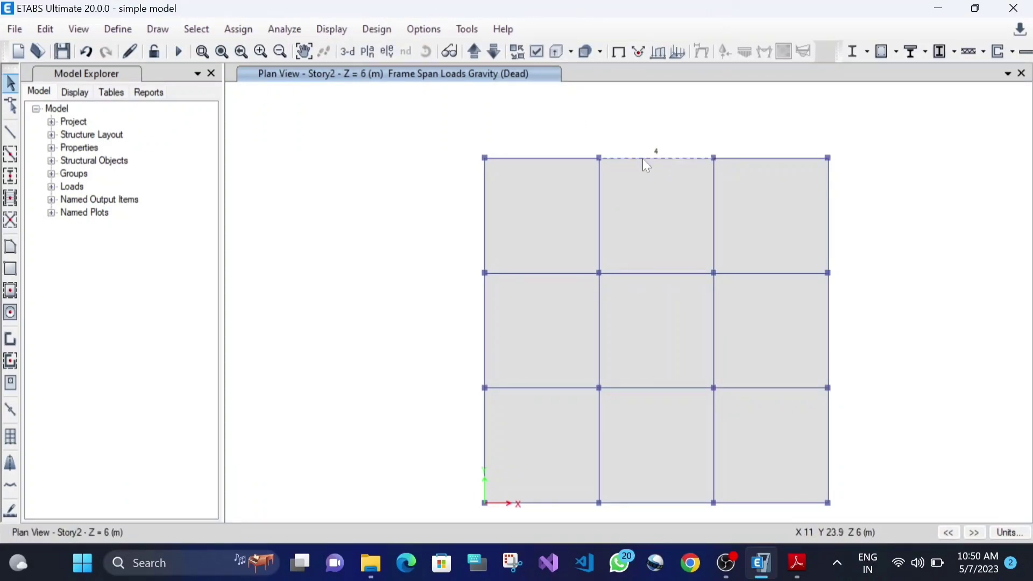
click(342, 31)
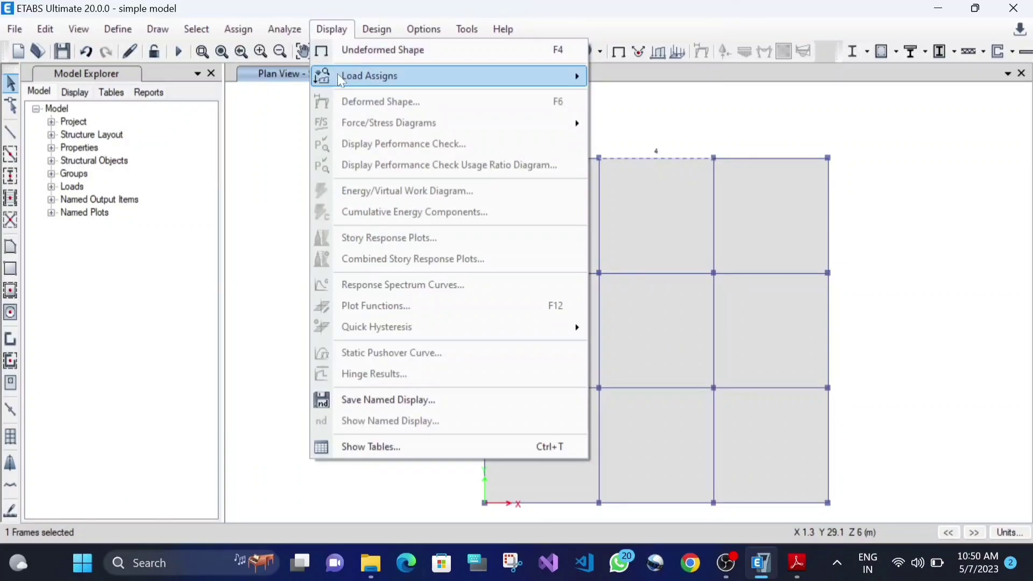
click(632, 95)
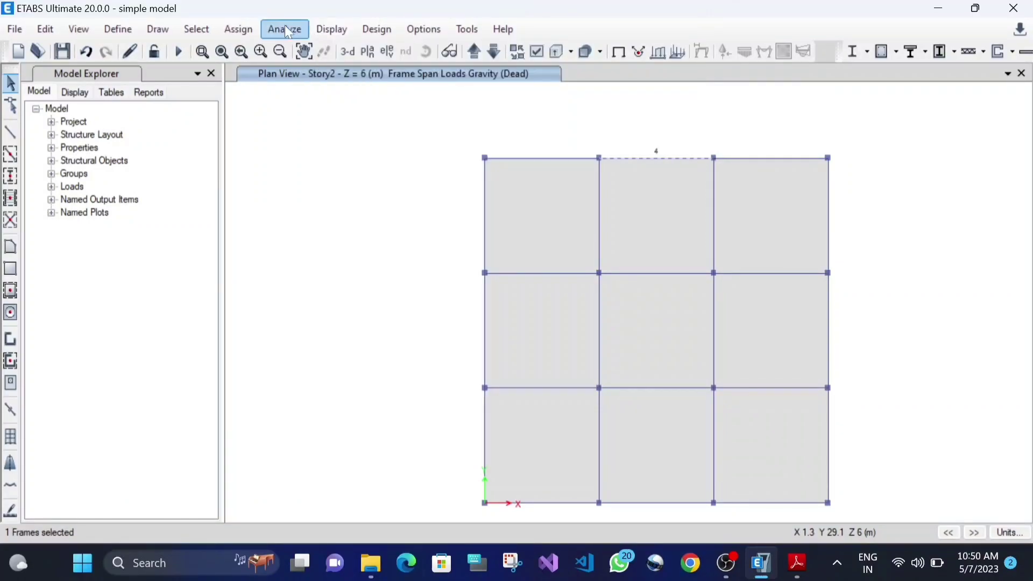
click(239, 29)
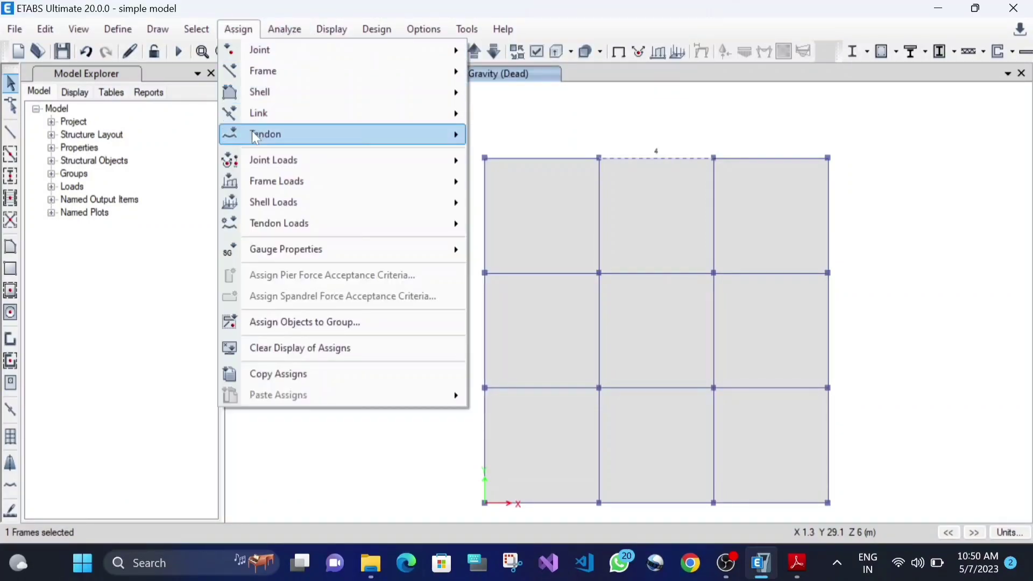
mouse_move(350, 181)
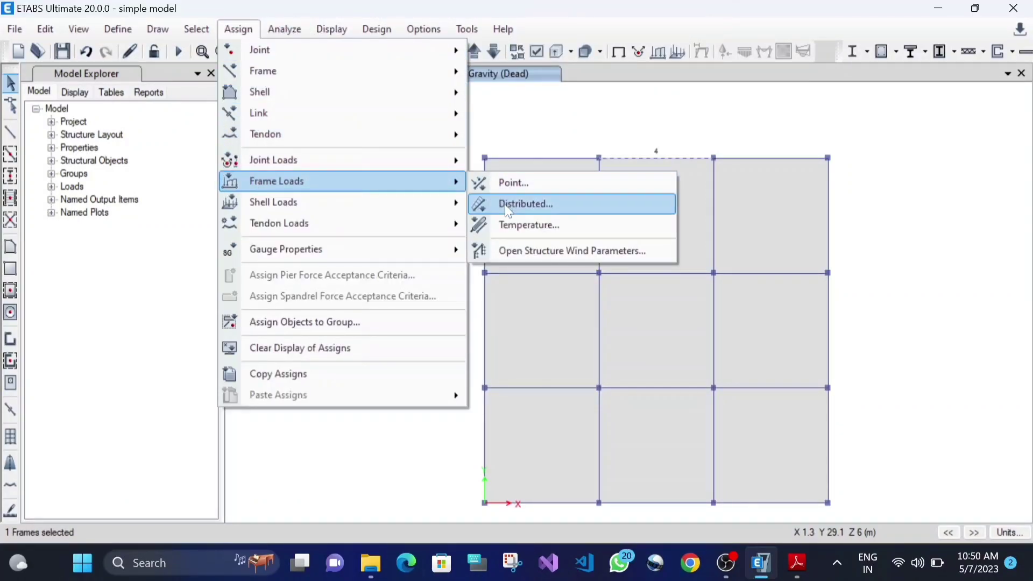
click(504, 204)
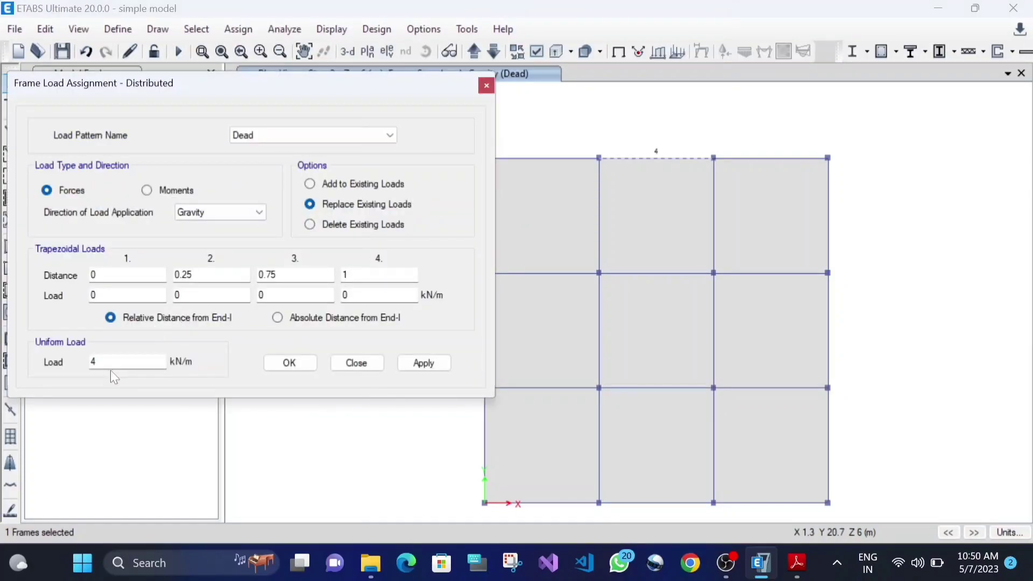
double_click(112, 356)
text(3)
click(441, 366)
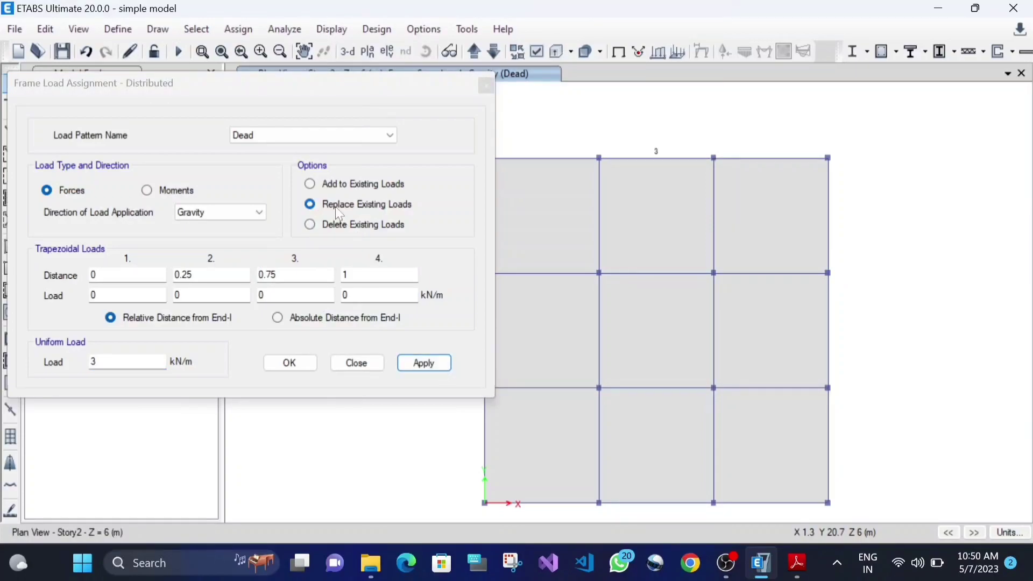
Examine the options for adding to, deleting and replacing existing distributed loads, and the Moments load type
click(317, 184)
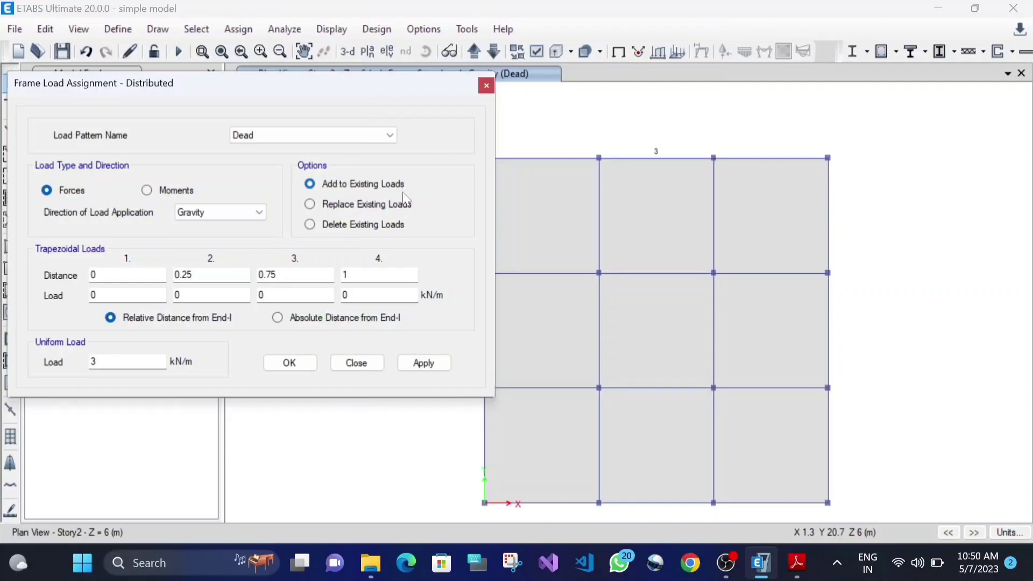
click(378, 228)
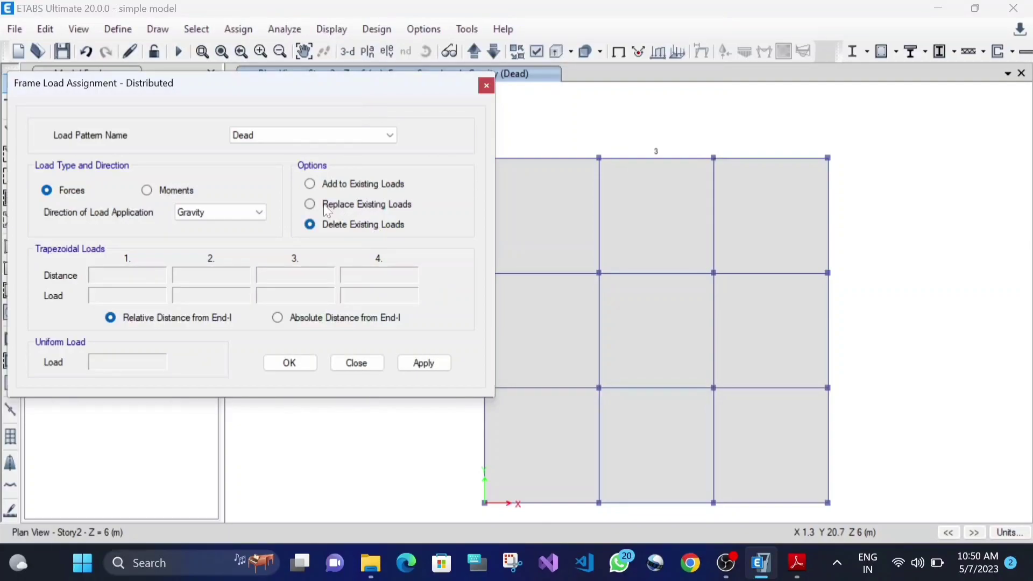
click(310, 206)
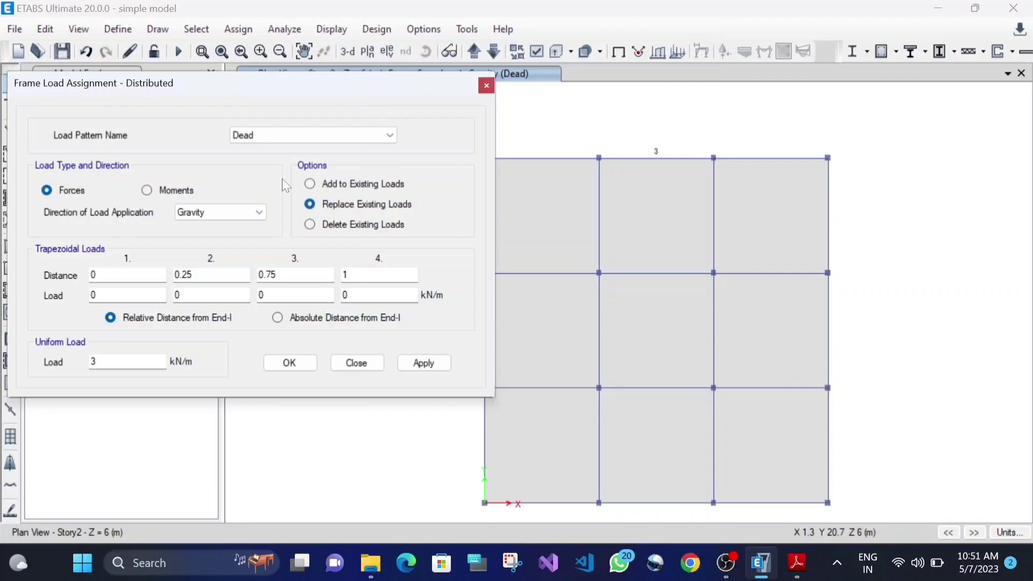
click(146, 191)
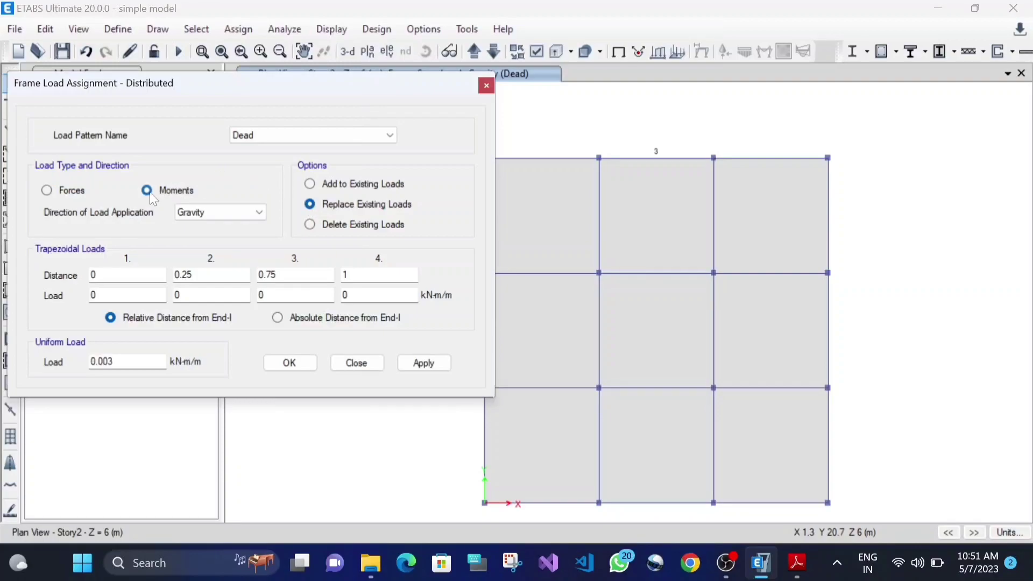